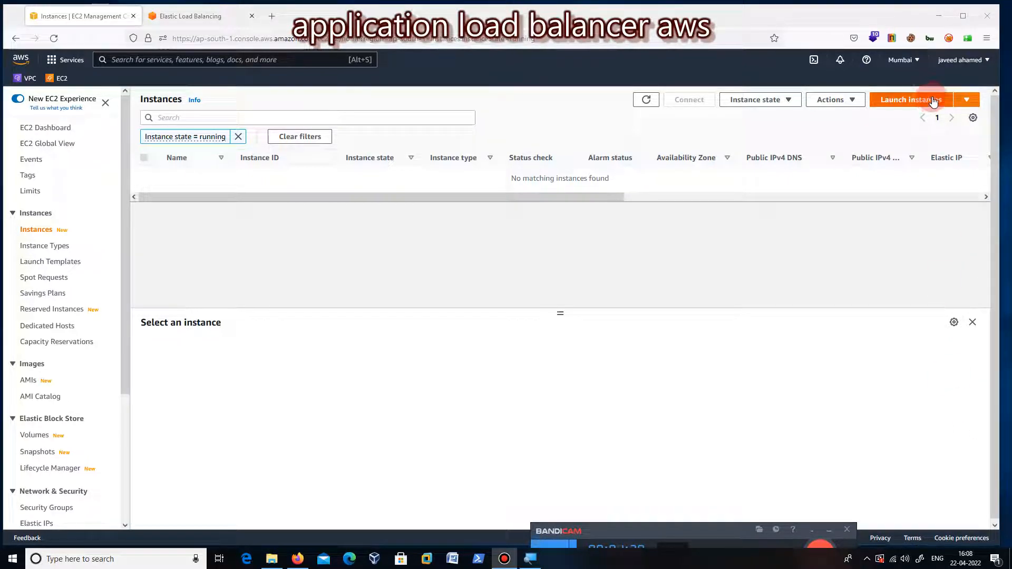
# Step: Start a new EC2 instance from the free-tier 64-bit (x86) Amazon Linux 2 AMI with Kernel 5.10, keeping the t2.micro type
pyautogui.click(933, 100)
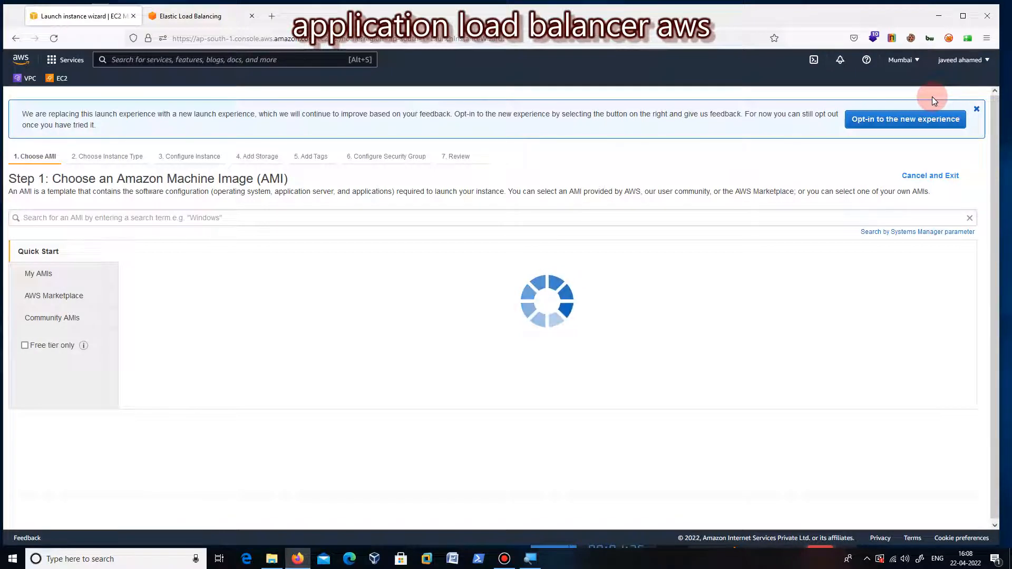
pyautogui.click(25, 346)
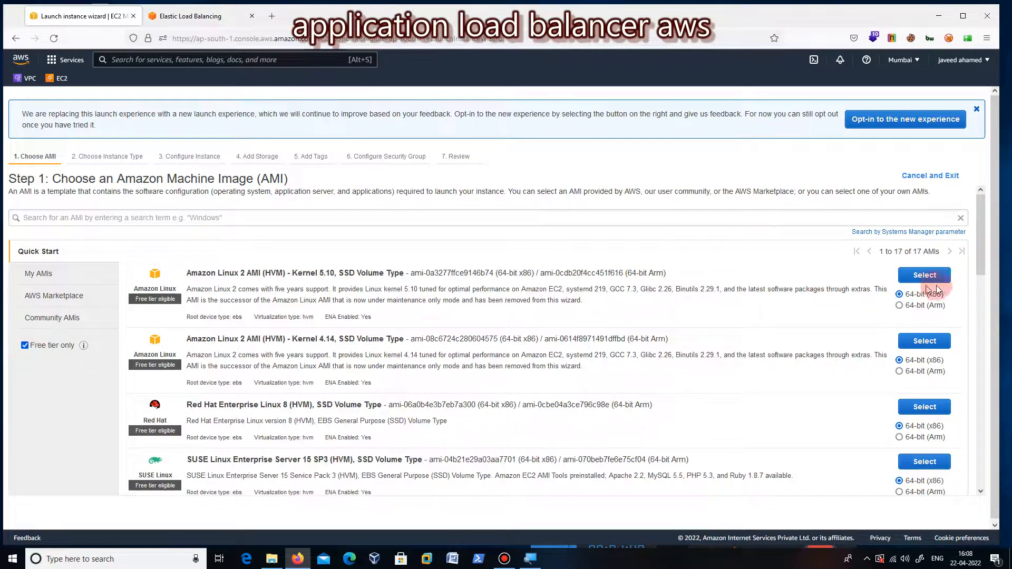
pyautogui.click(935, 276)
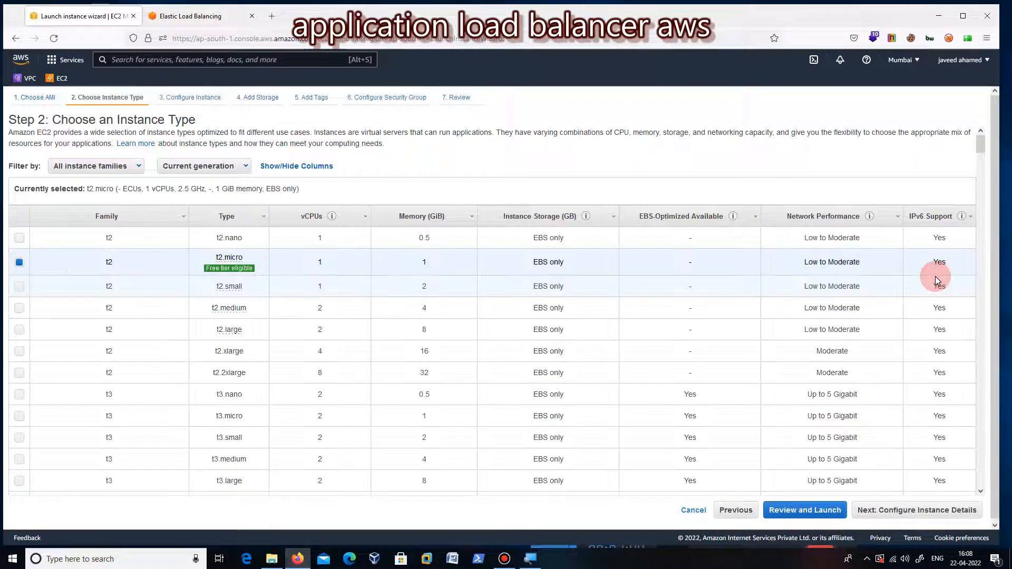
pyautogui.click(909, 512)
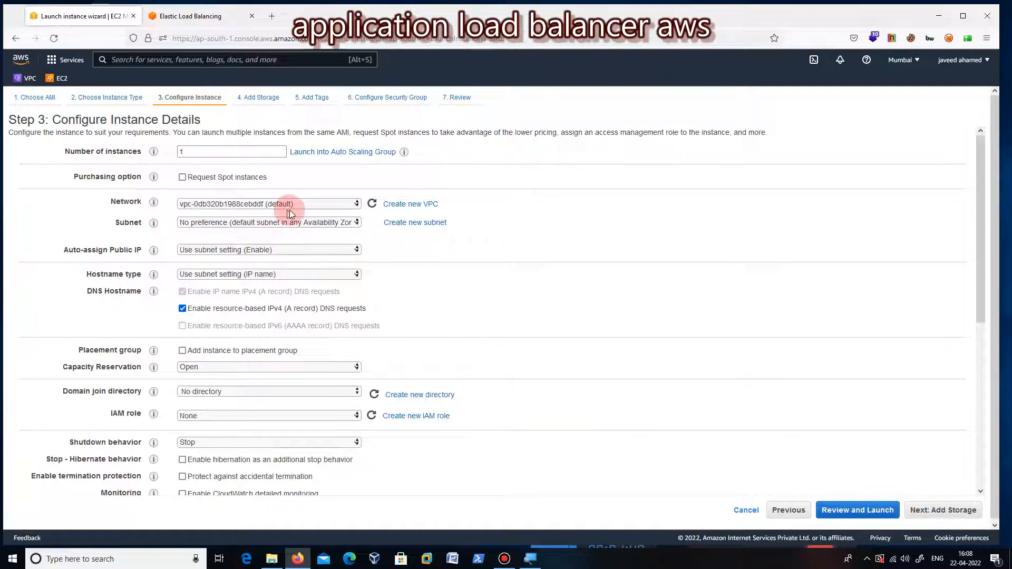
# Step: Place the instance in the default ap-south-1a subnet and set auto-assign public IP to Enable
pyautogui.click(352, 226)
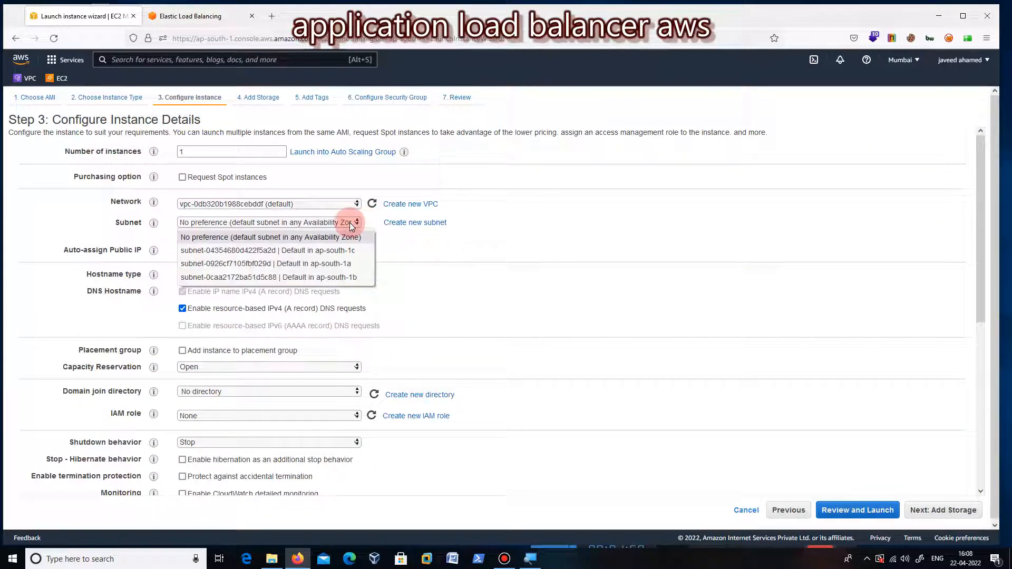
pyautogui.click(346, 265)
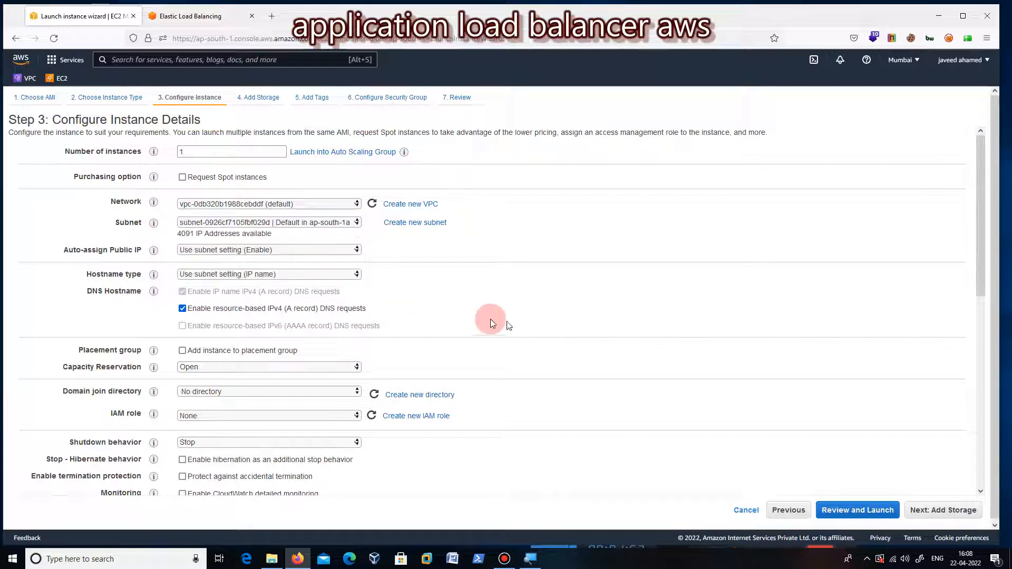
pyautogui.click(310, 254)
pyautogui.click(299, 270)
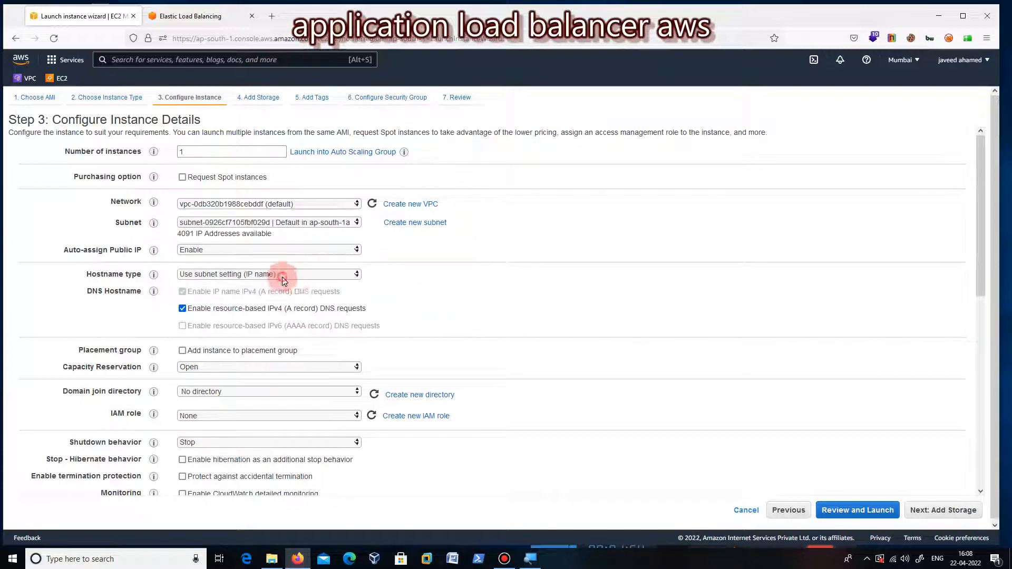
# Step: Open the webseverscript text file from the desktop and copy its entire bash script for the instance's user data
pyautogui.moveTo(981, 184); pyautogui.dragTo(960, 404)
pyautogui.click(272, 468)
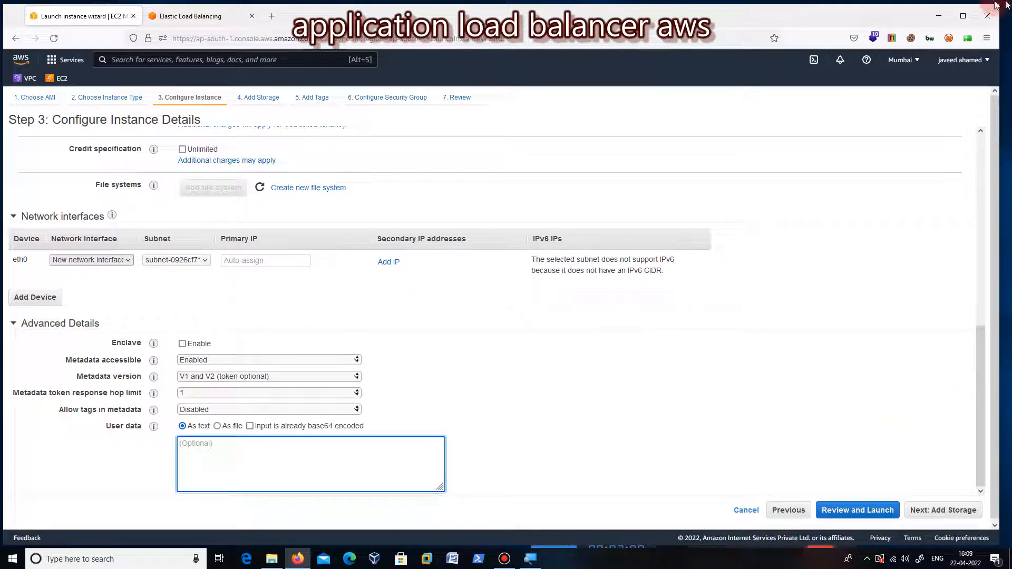
pyautogui.click(940, 15)
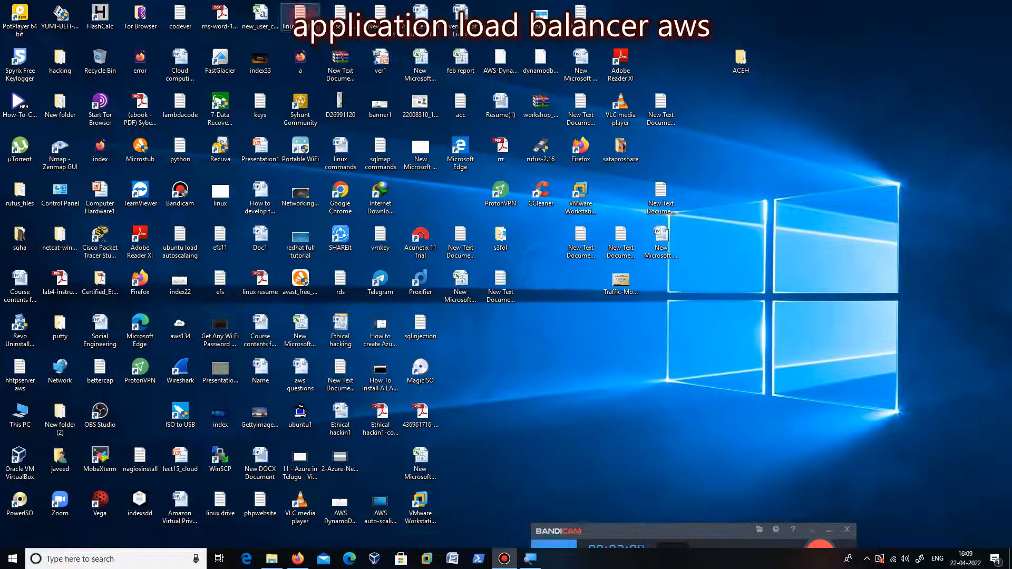
pyautogui.doubleClick(301, 13)
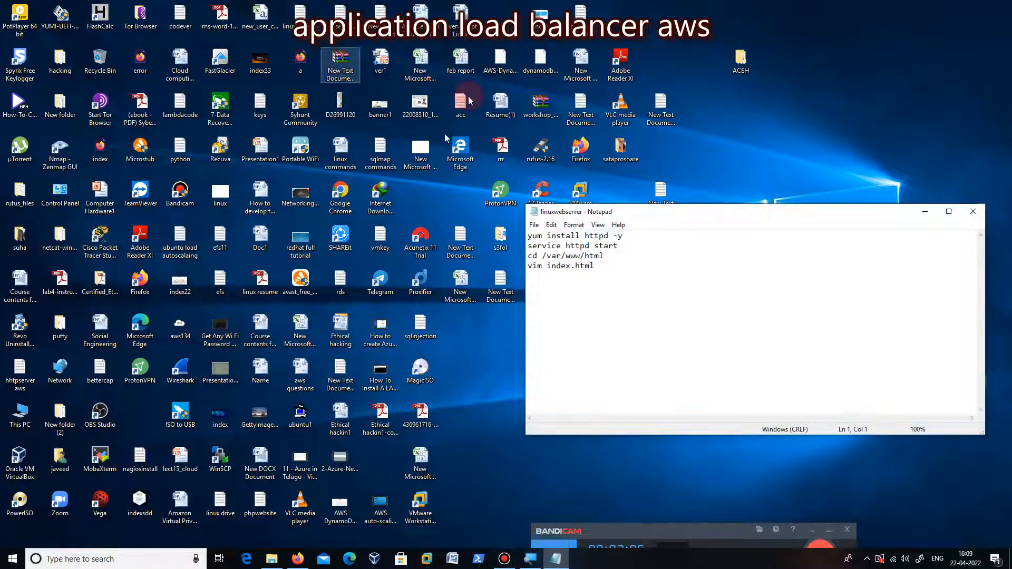
pyautogui.click(973, 212)
pyautogui.doubleClick(343, 13)
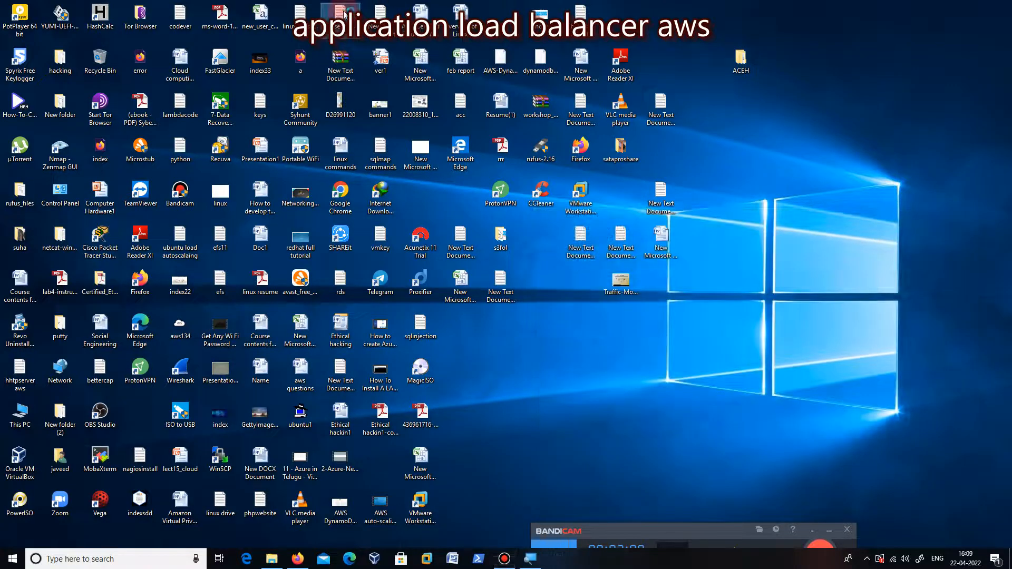
pyautogui.click(947, 213)
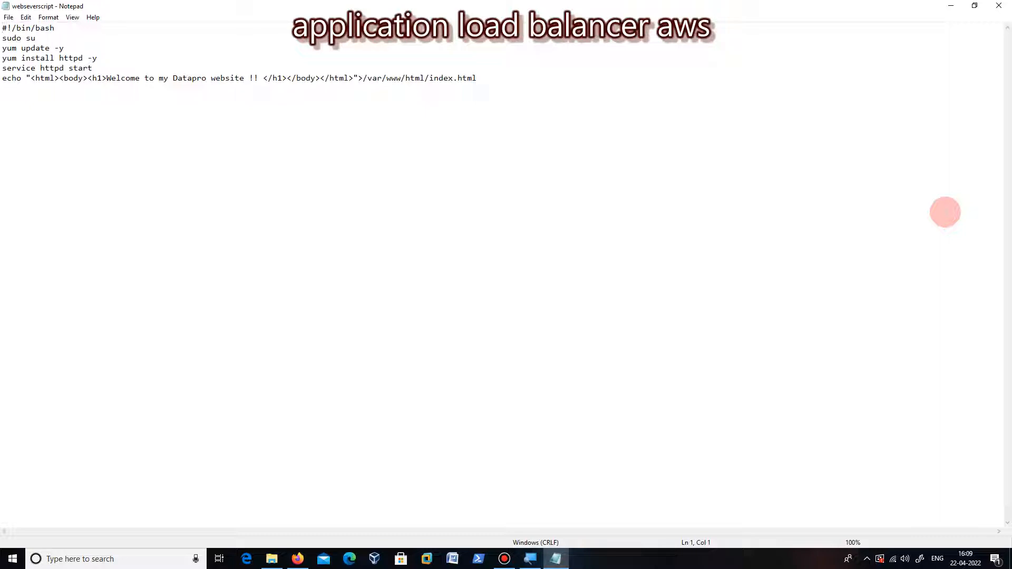
pyautogui.hotkey('ctrl', 'a')
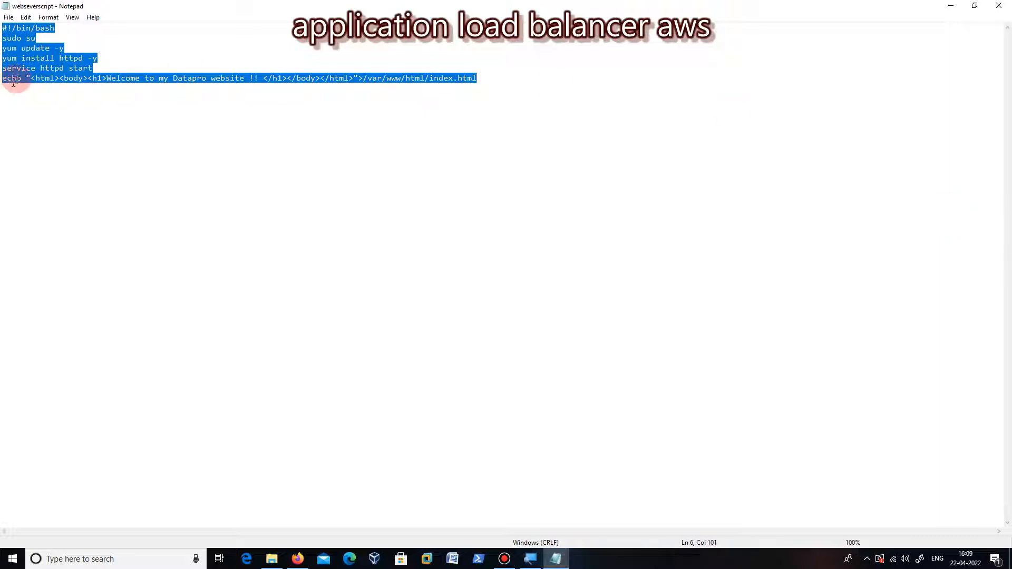
pyautogui.rightClick(29, 76)
pyautogui.click(59, 106)
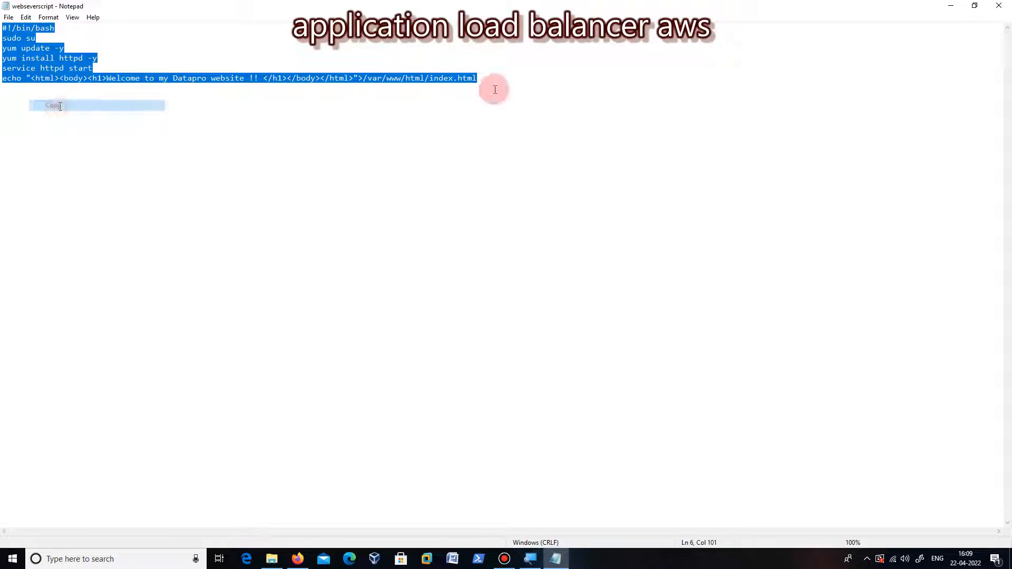
# Step: Return to the browser, paste the script into the instance's user data and change its welcome text to "Datapro 1 website"
pyautogui.click(950, 6)
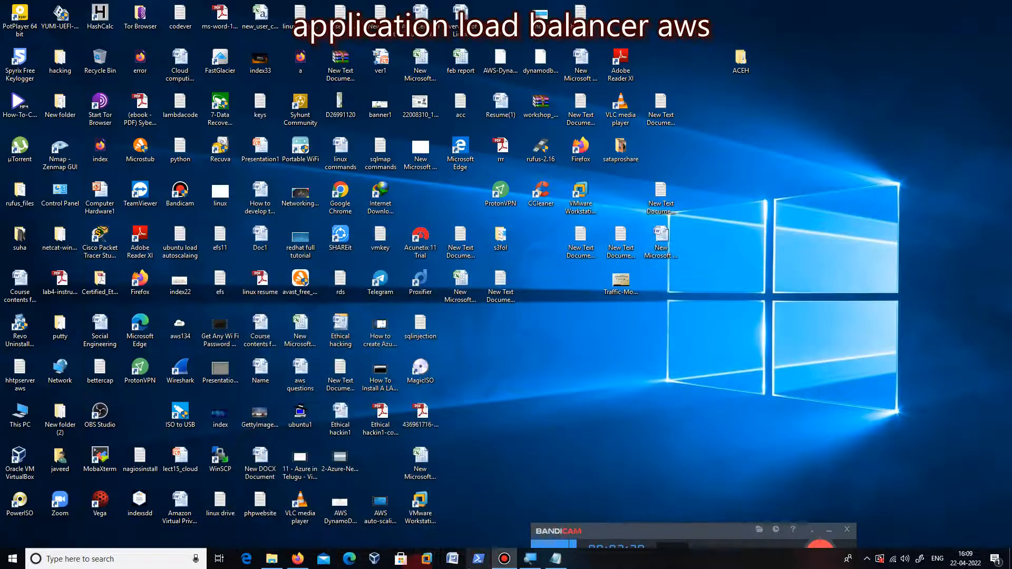
pyautogui.click(298, 560)
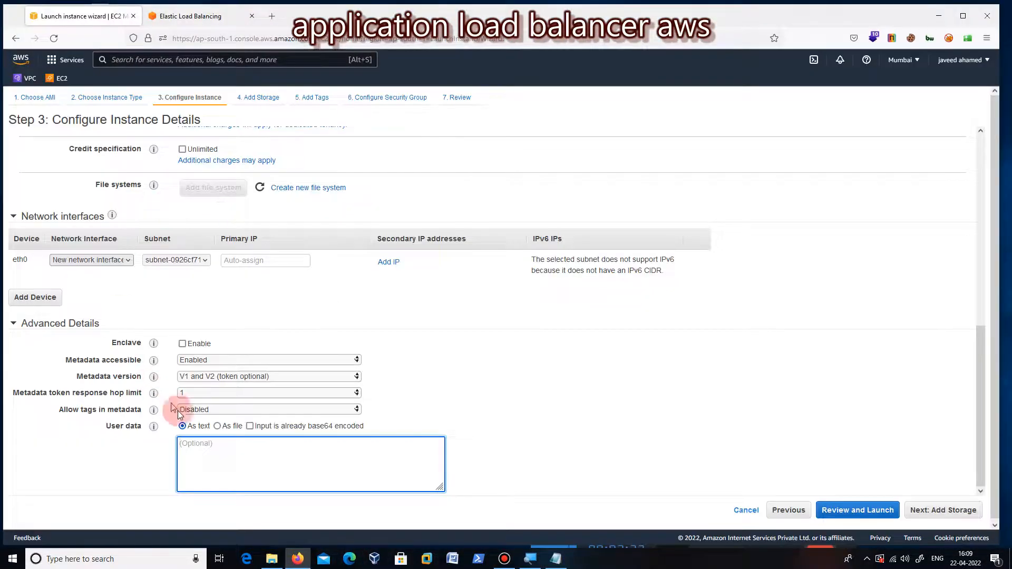
pyautogui.click(215, 460)
pyautogui.rightClick(215, 461)
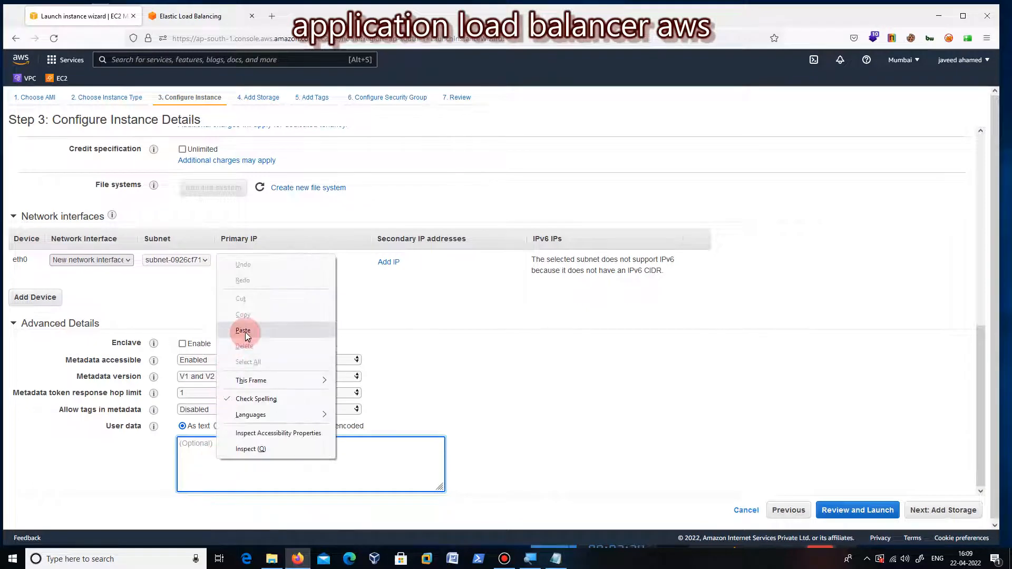
pyautogui.click(245, 332)
pyautogui.click(347, 480)
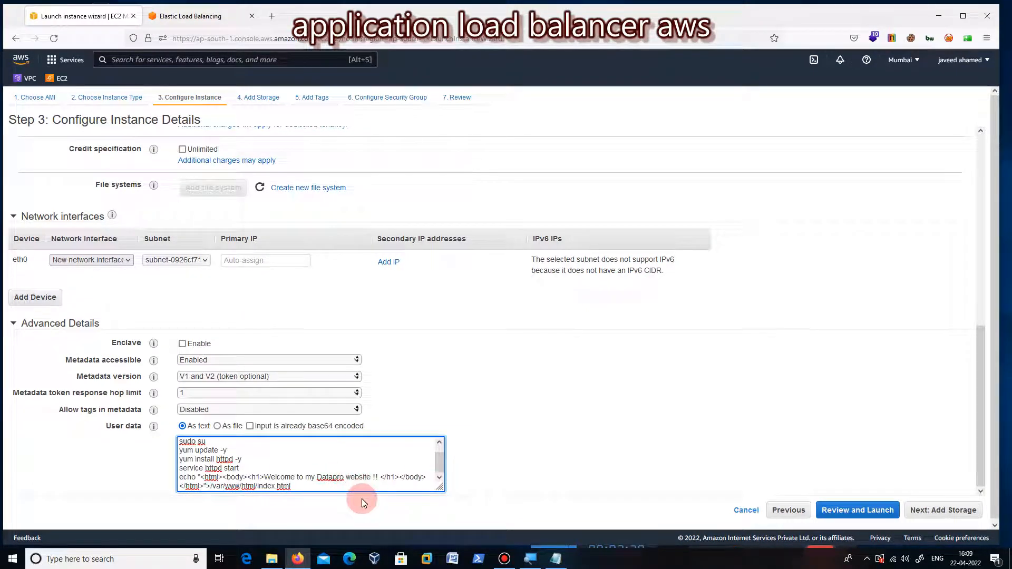
pyautogui.write('1')
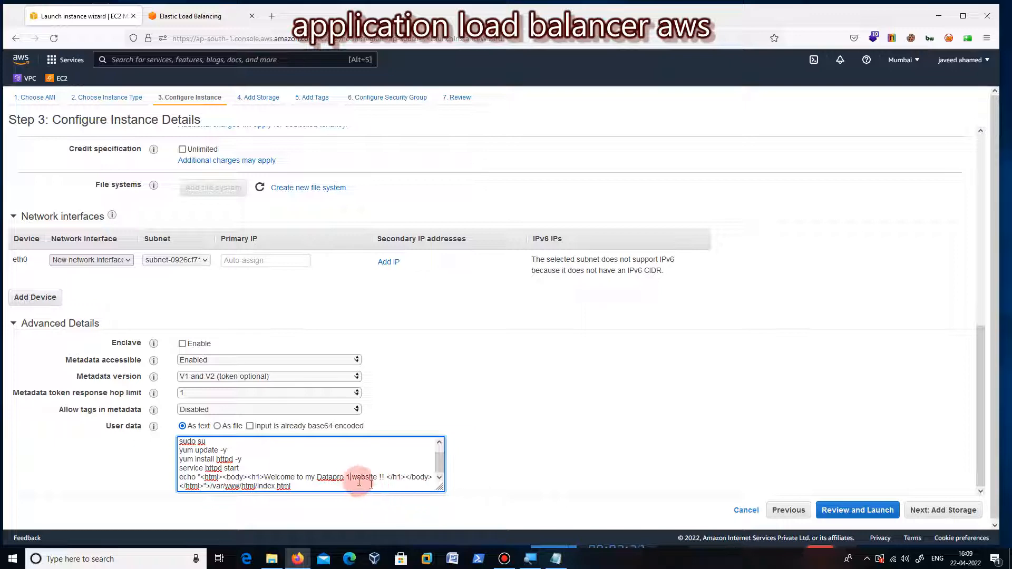
# Step: Accept the default storage, add no tags and advance to the security group configuration
pyautogui.click(981, 511)
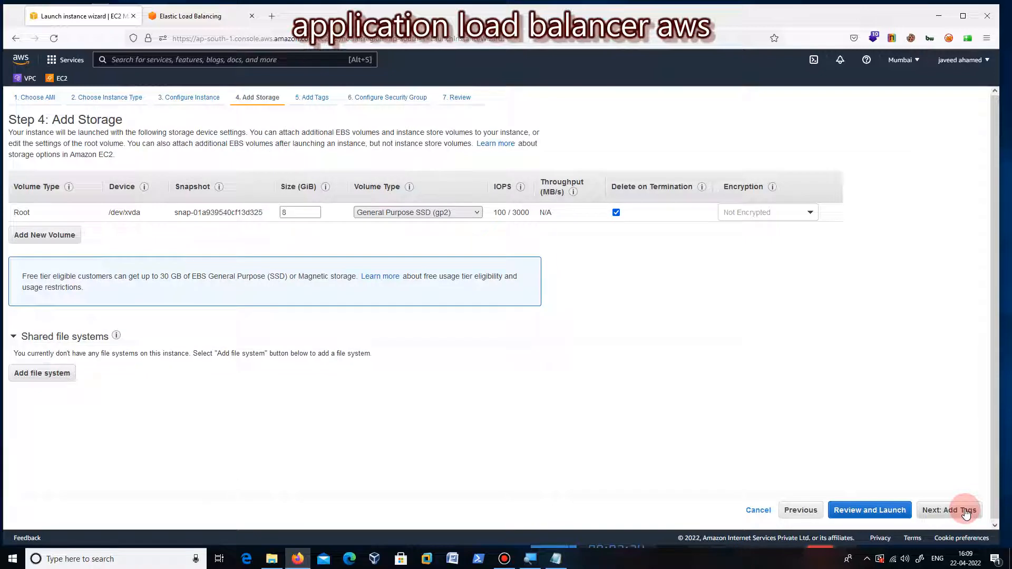
pyautogui.click(967, 512)
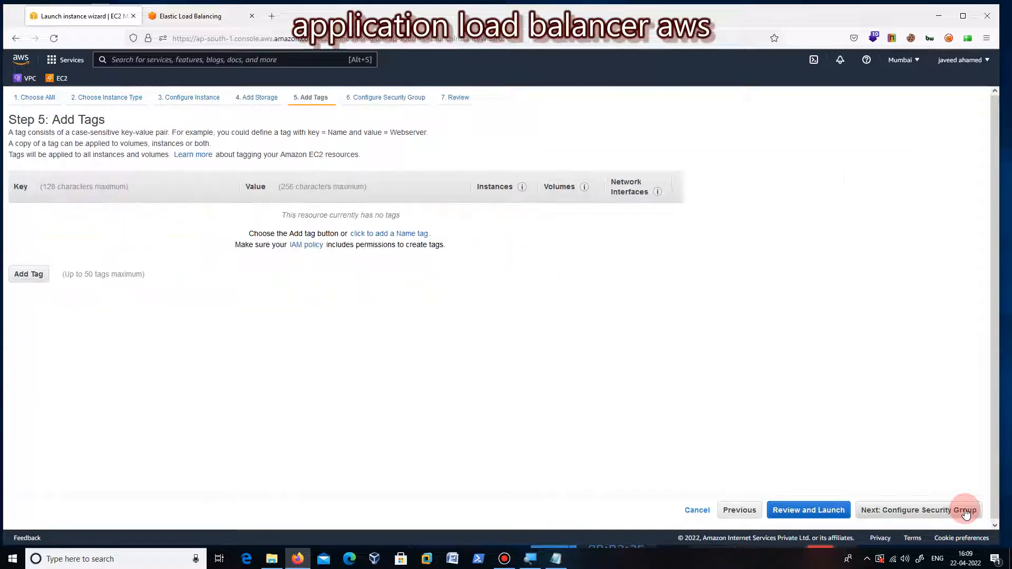
pyautogui.click(967, 512)
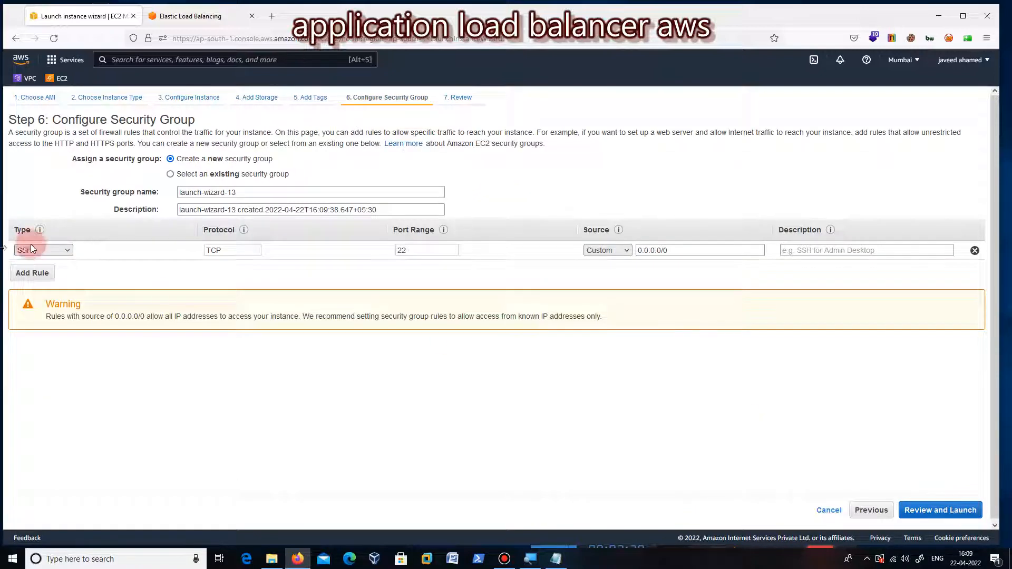
# Step: Add an HTTP rule and an HTTPS rule to the new security group
pyautogui.click(314, 252)
pyautogui.click(34, 274)
pyautogui.click(64, 270)
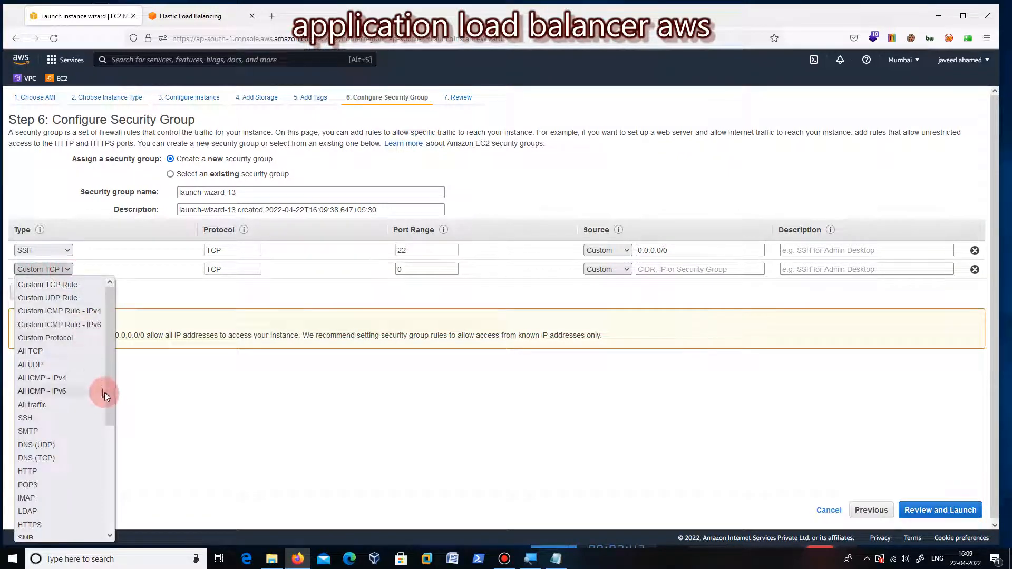
pyautogui.click(36, 471)
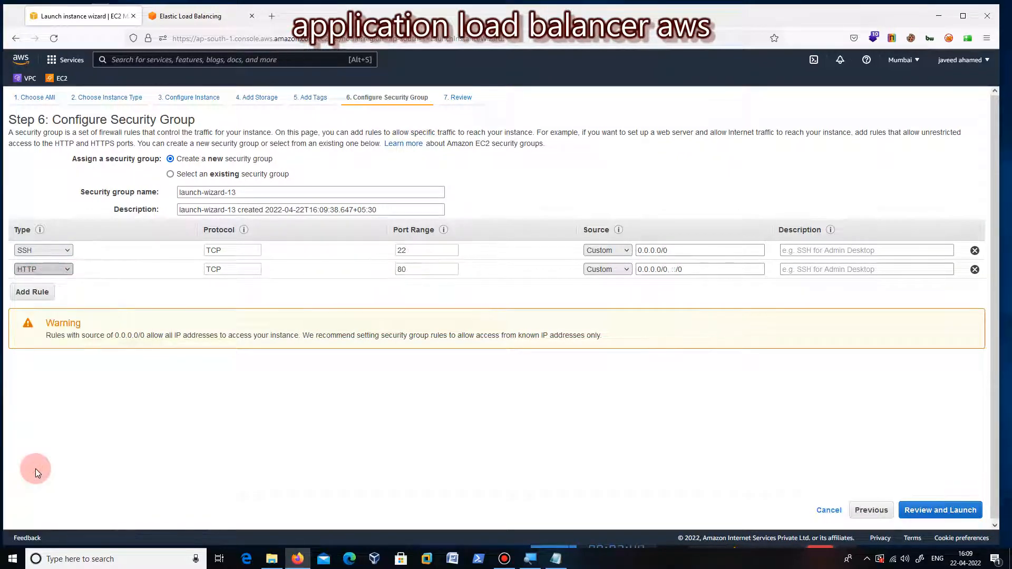
pyautogui.click(37, 292)
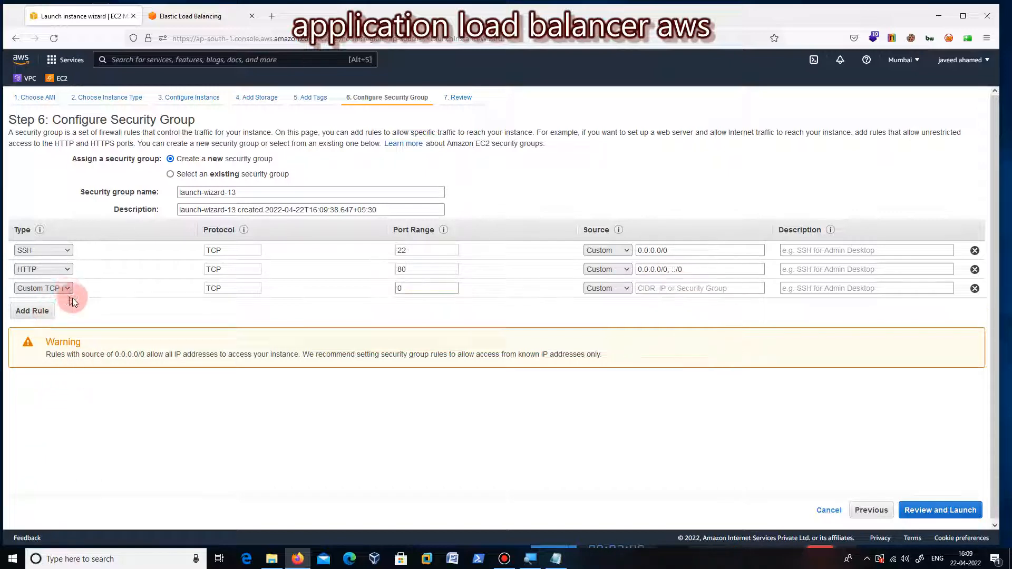
pyautogui.click(68, 291)
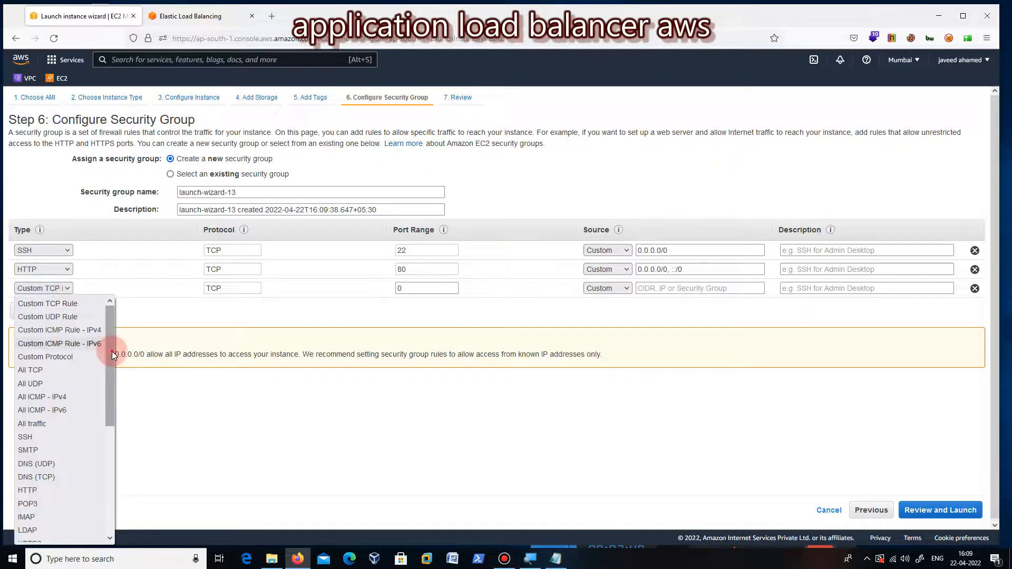
pyautogui.moveTo(111, 352); pyautogui.dragTo(113, 457)
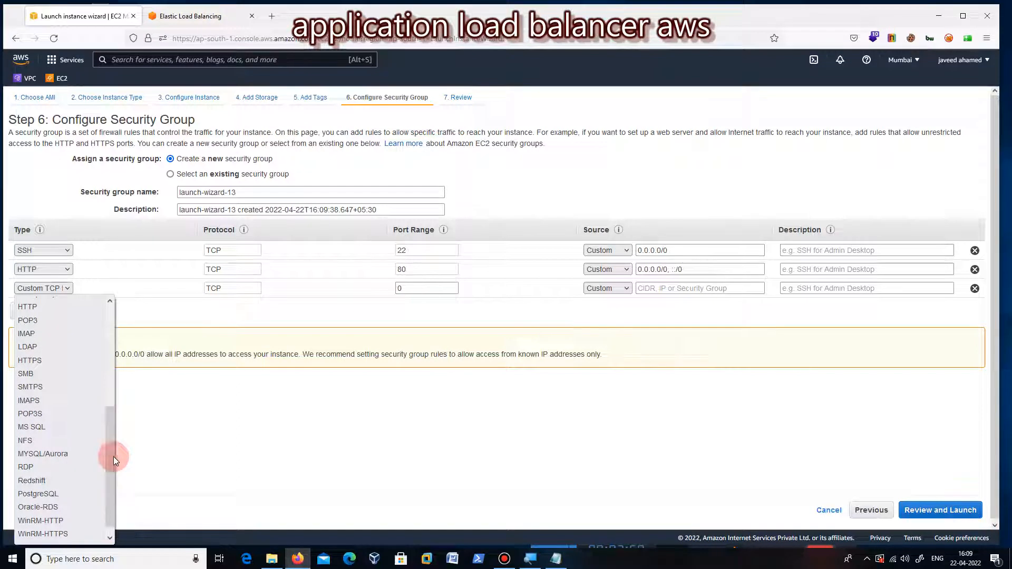
pyautogui.click(31, 361)
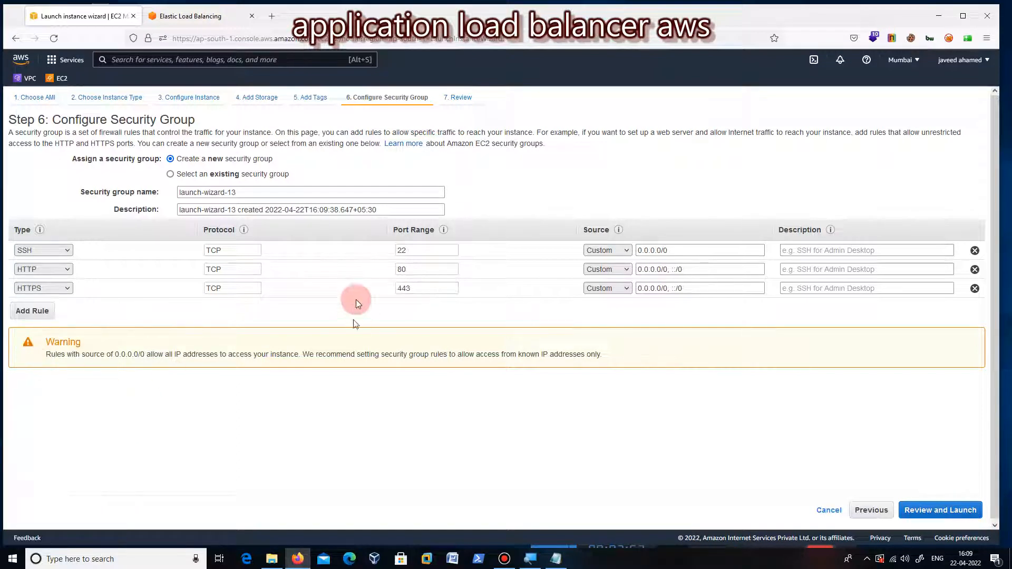
# Step: Set the source of the SSH, HTTP and HTTPS rules to Anywhere
pyautogui.click(606, 250)
pyautogui.click(612, 279)
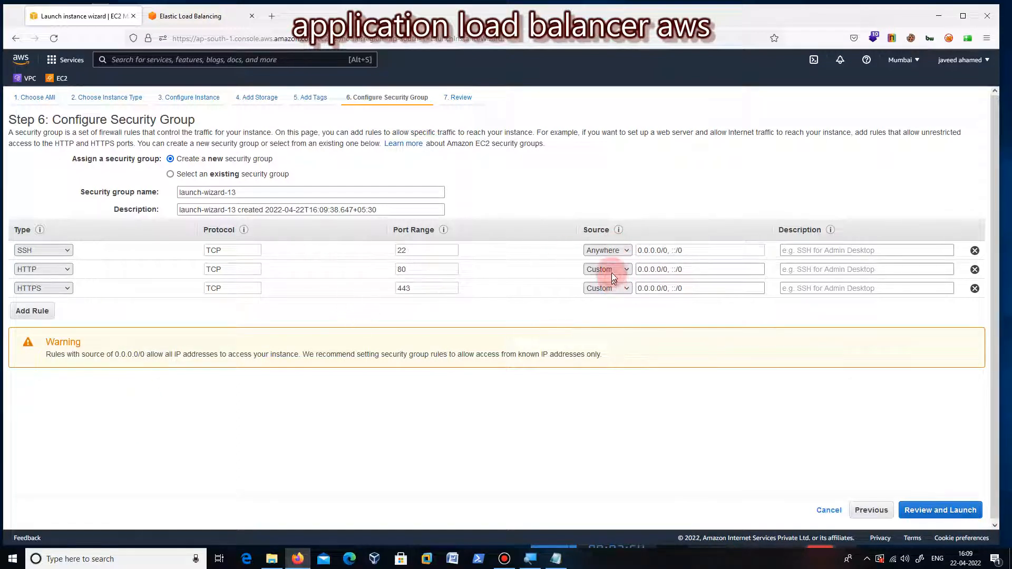
pyautogui.click(612, 271)
pyautogui.click(609, 294)
pyautogui.click(609, 292)
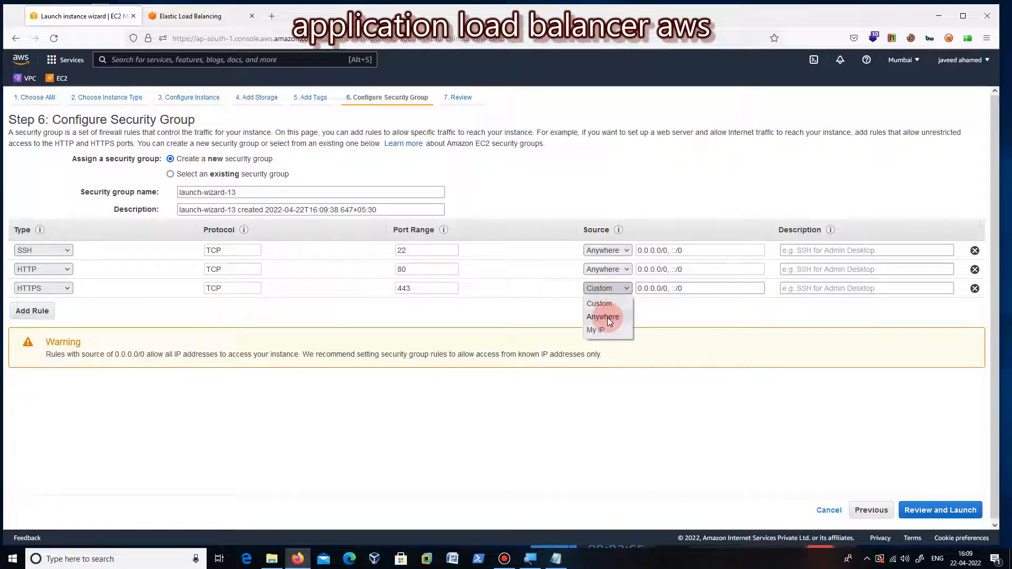
pyautogui.click(608, 317)
# Step: Name the new security group awsloadbalancer
pyautogui.click(187, 195)
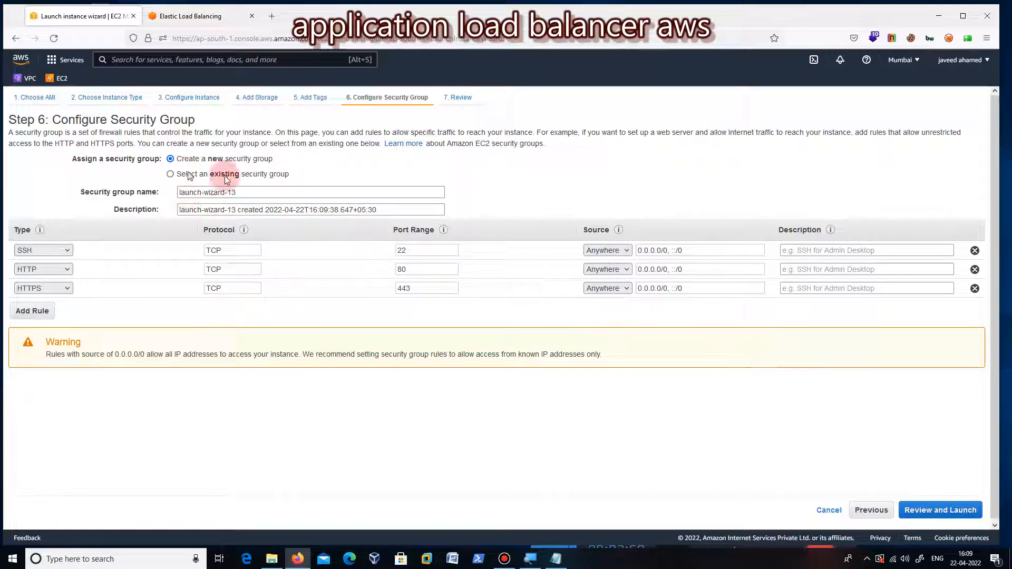
pyautogui.moveTo(263, 192); pyautogui.dragTo(34, 179)
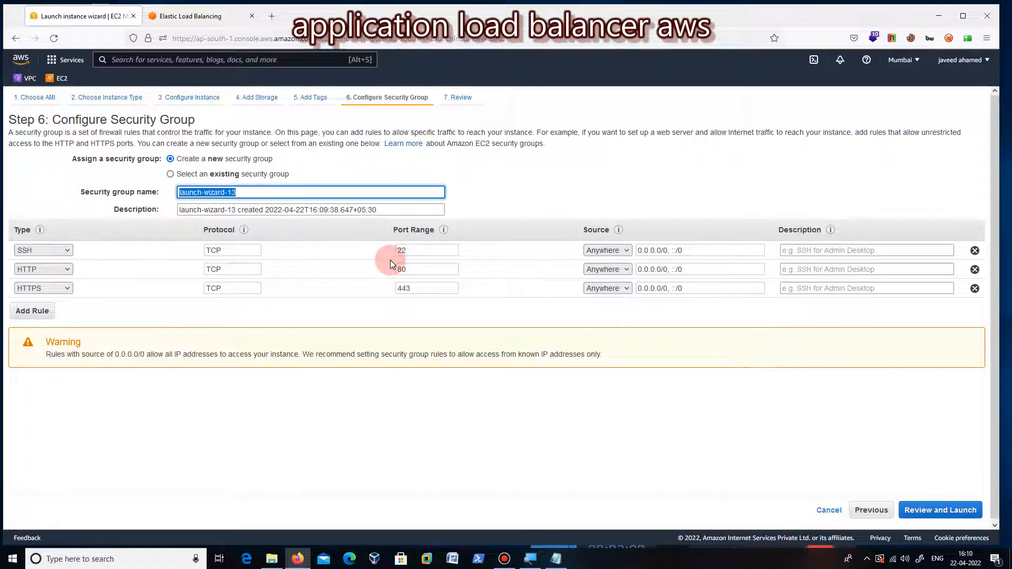
pyautogui.write('awsloadbalancer')
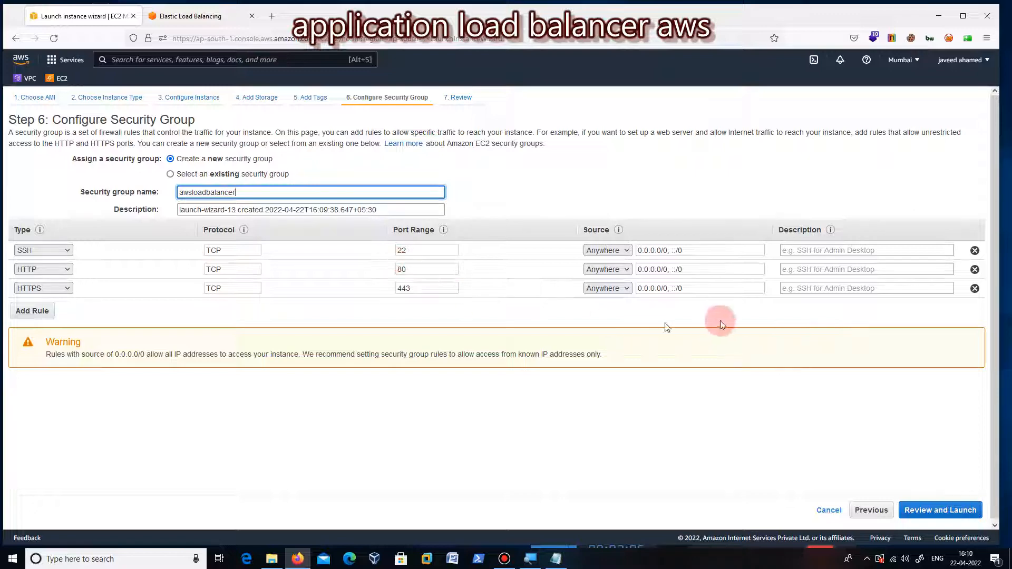
# Step: Review and launch the instance with a new RSA key pair named web1, downloading its private key file
pyautogui.click(946, 514)
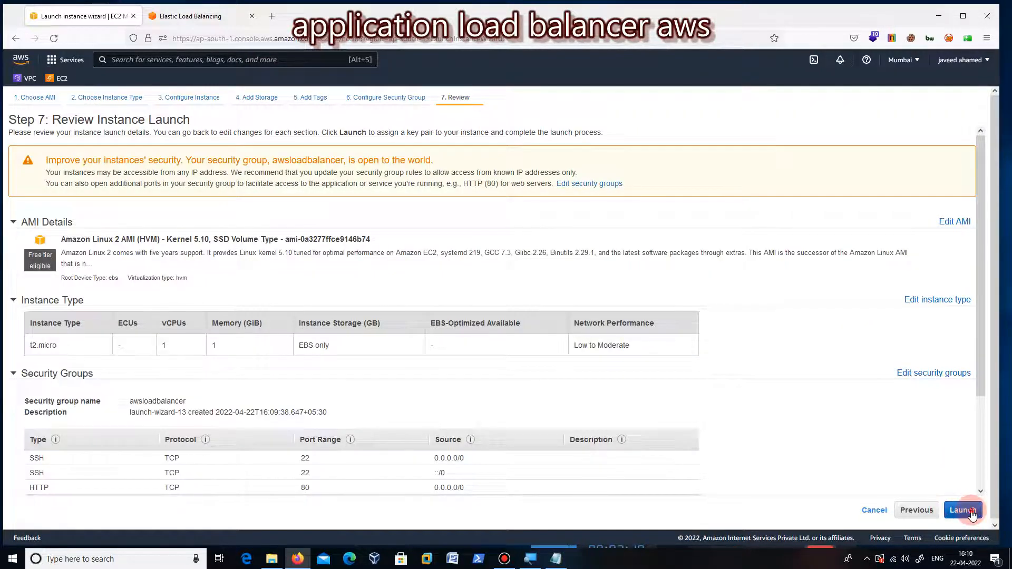
pyautogui.click(970, 510)
pyautogui.click(646, 323)
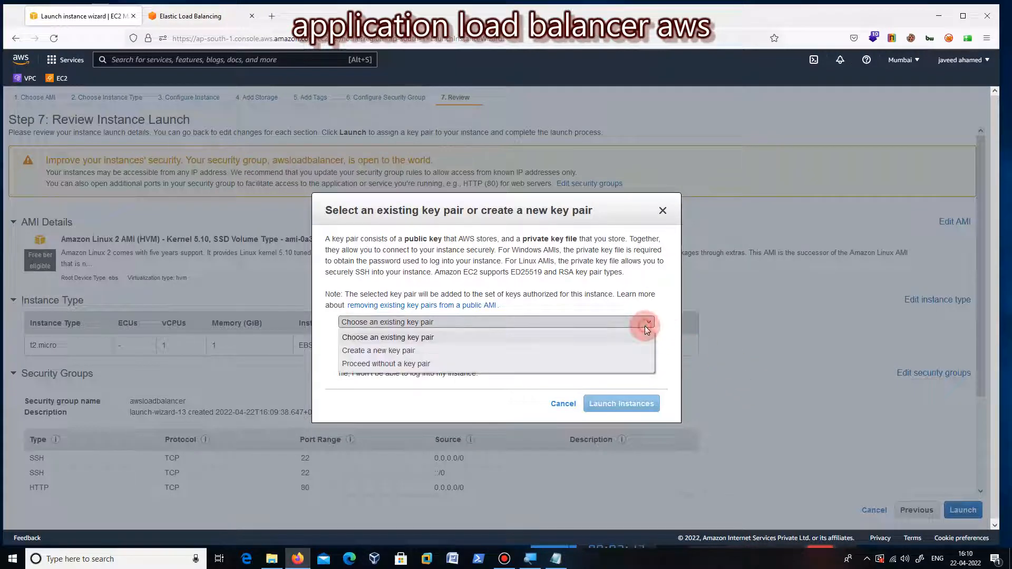
pyautogui.click(603, 351)
pyautogui.click(517, 367)
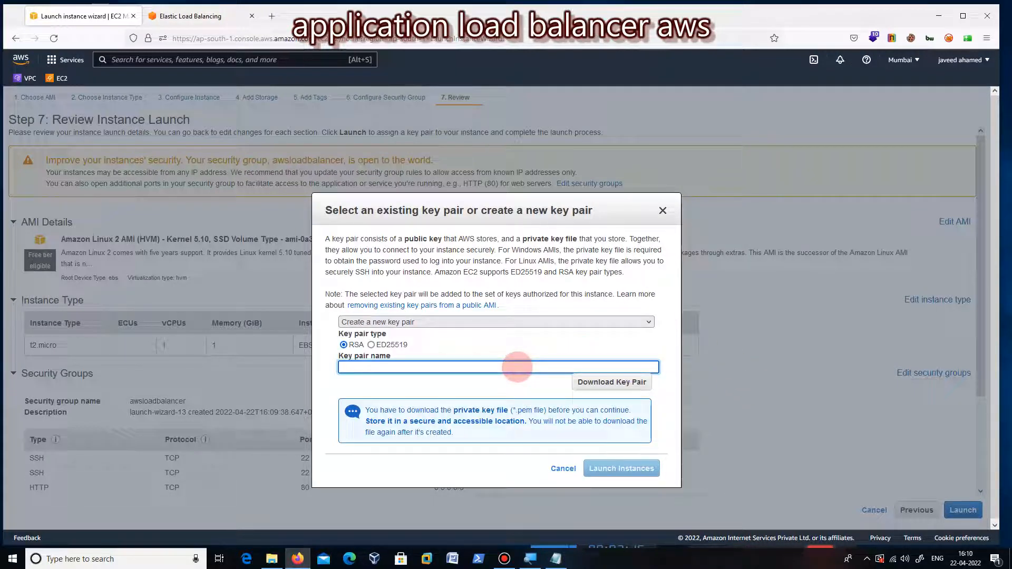
pyautogui.write('web1')
pyautogui.click(628, 384)
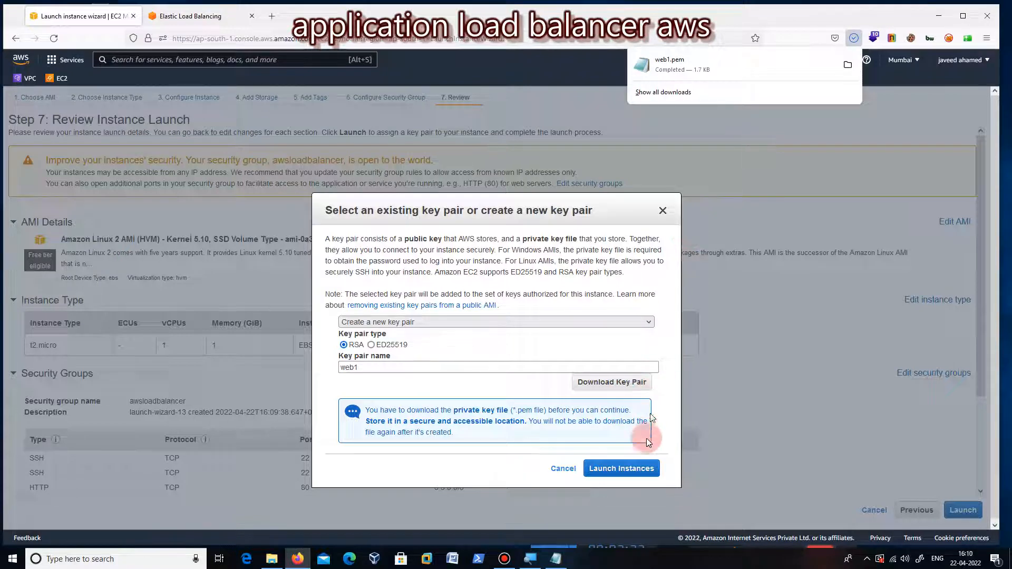
pyautogui.click(621, 469)
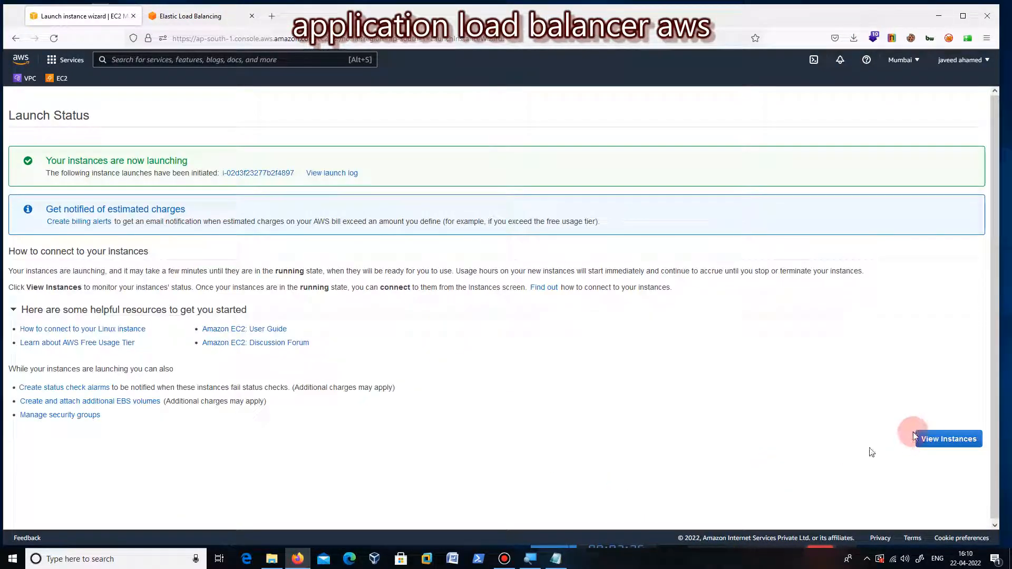
# Step: Begin launching a second instance from the free-tier Amazon Linux 2 Kernel 5.10 AMI, keeping the t2.micro type
pyautogui.click(944, 443)
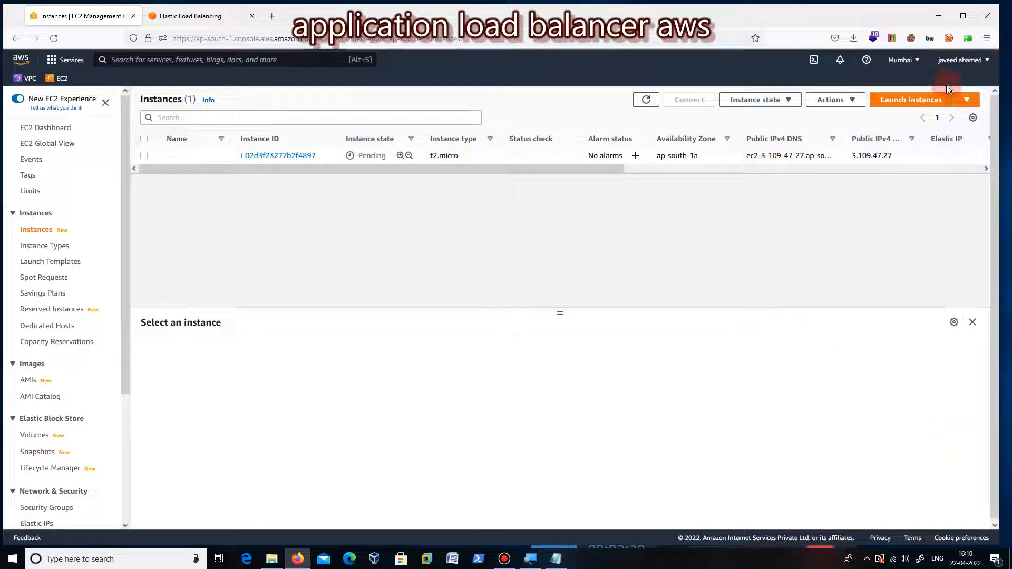
pyautogui.click(924, 104)
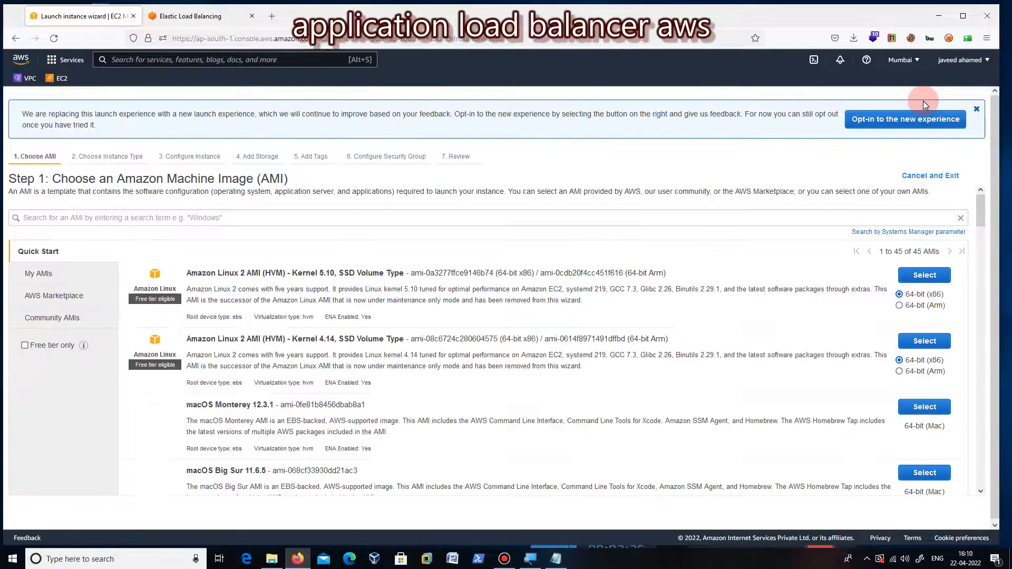
pyautogui.click(26, 347)
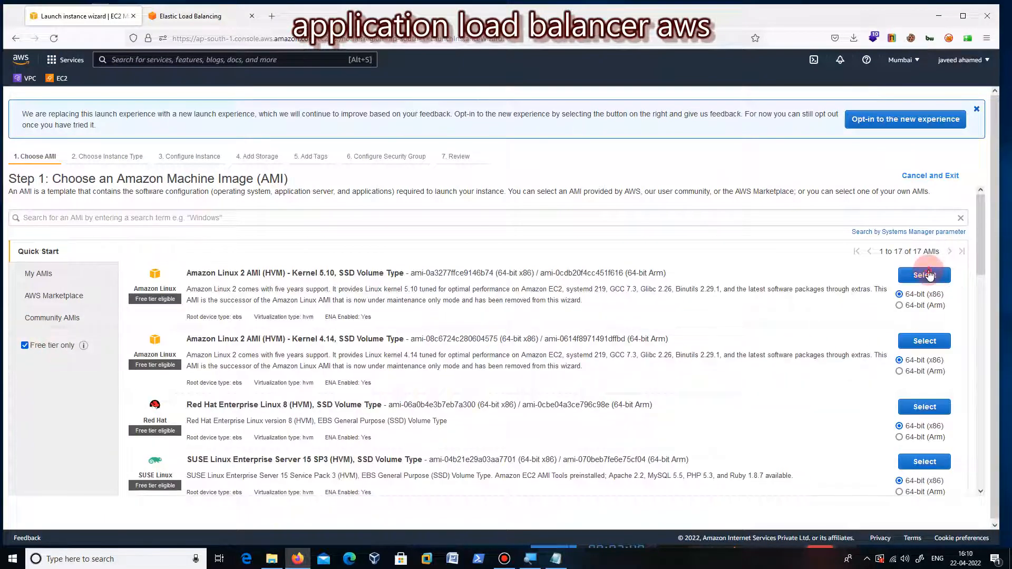
pyautogui.click(929, 275)
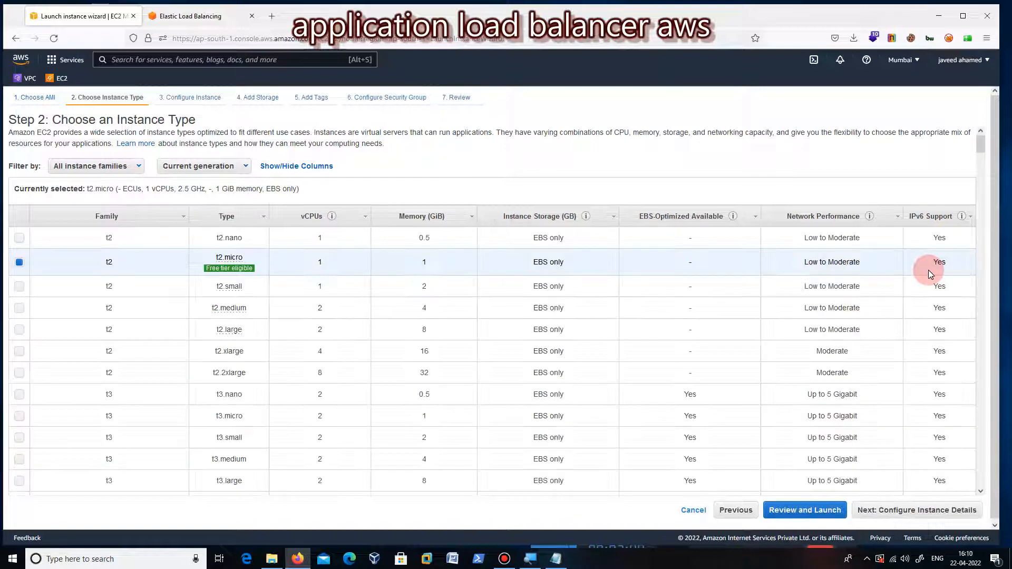
pyautogui.click(922, 517)
# Step: Place the second instance in the default ap-south-1b subnet and set Auto-assign Public IP to Enable
pyautogui.click(344, 224)
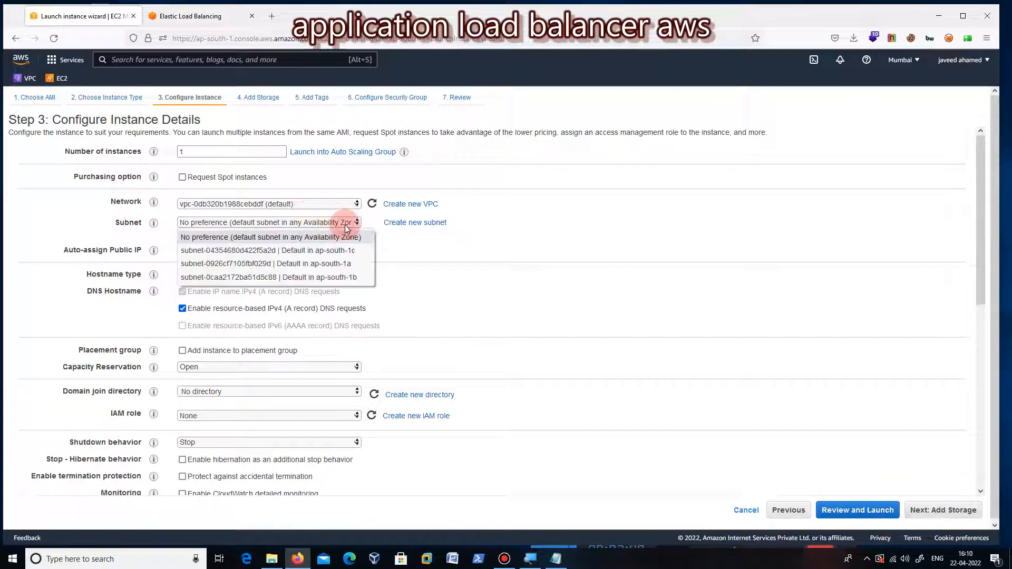
pyautogui.click(349, 277)
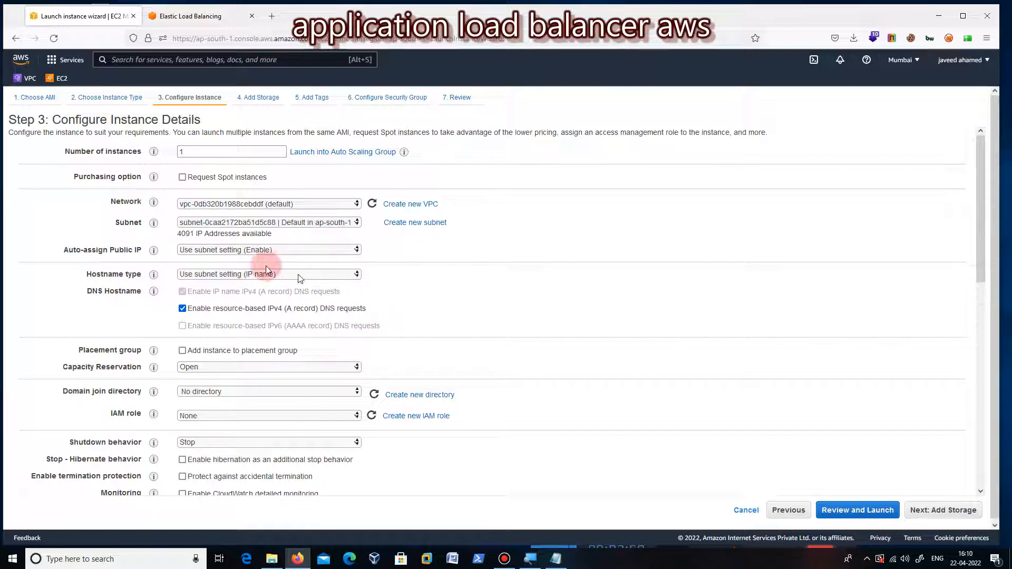
pyautogui.click(251, 249)
pyautogui.click(247, 278)
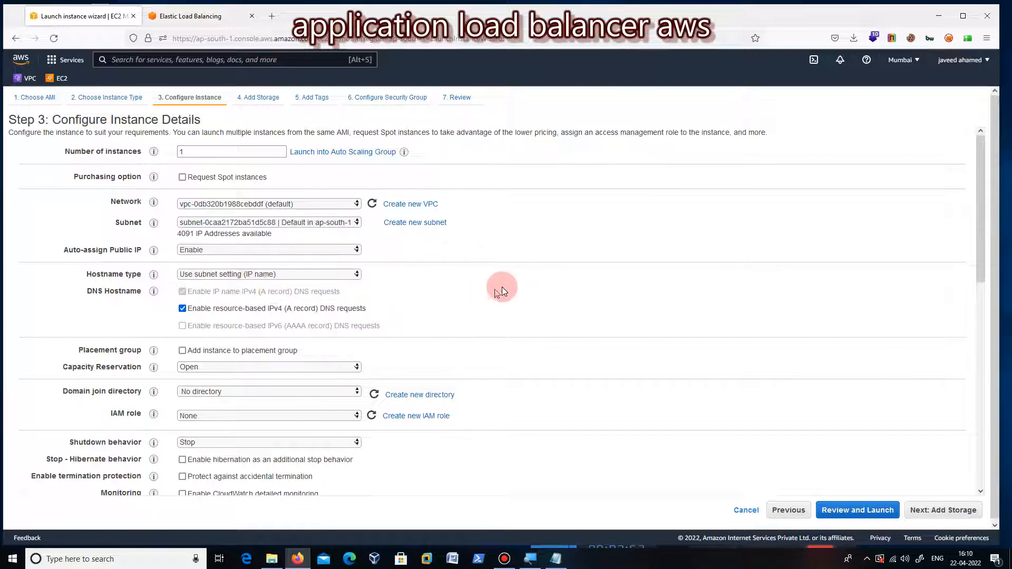
# Step: Paste the copied web server script into the user data and change its heading to read "Datapro 2"
pyautogui.scroll(-10, 502, 287)
pyautogui.rightClick(255, 465)
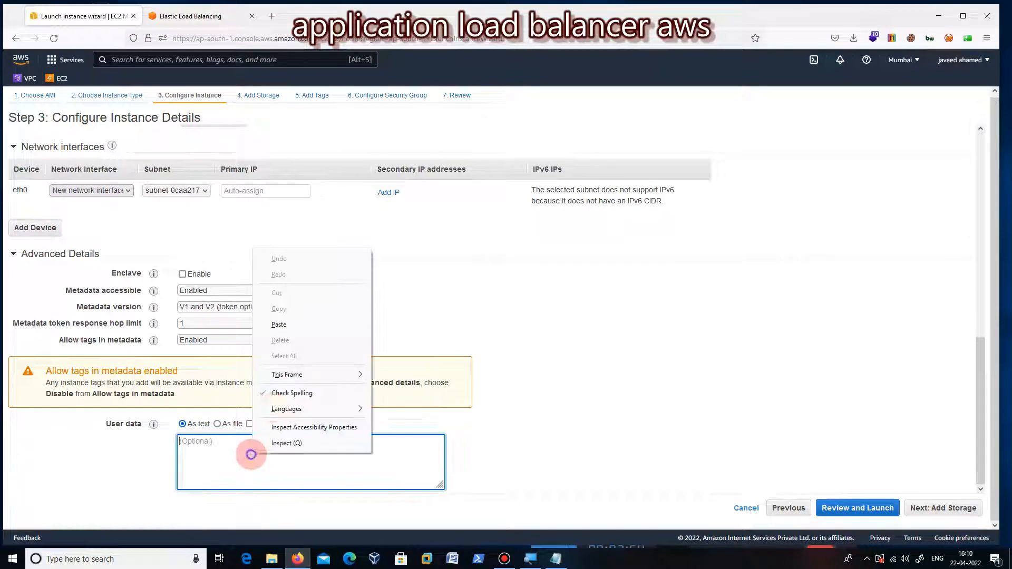
pyautogui.click(284, 324)
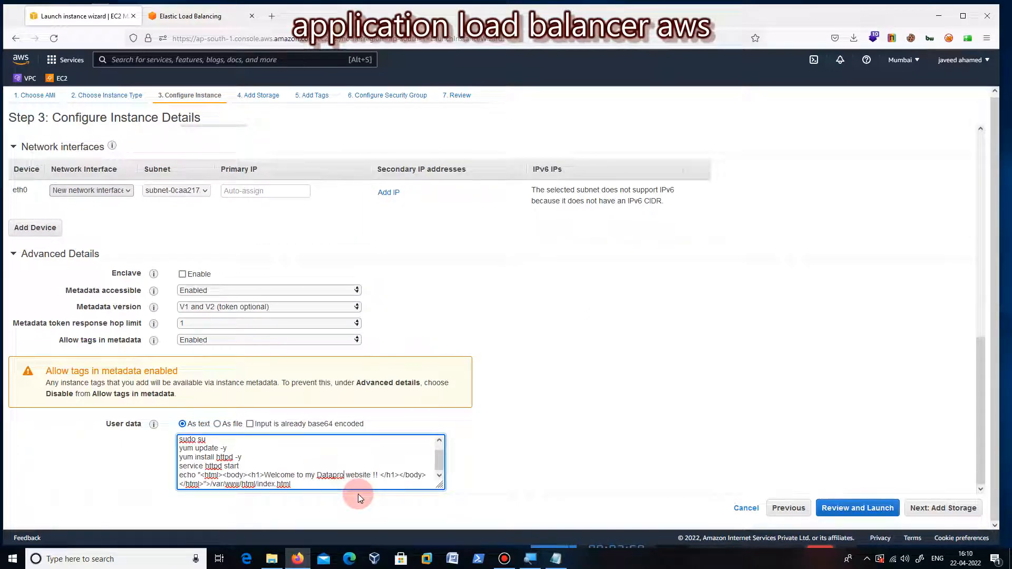
pyautogui.write('2')
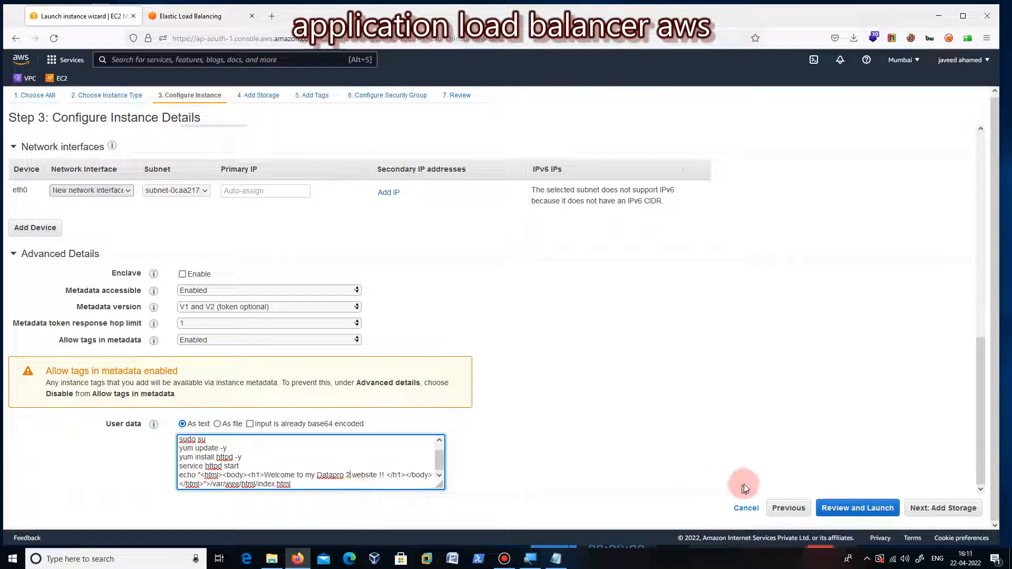
# Step: Accept the default storage and skip the tags to reach the second instance's security group configuration
pyautogui.click(941, 506)
pyautogui.click(943, 507)
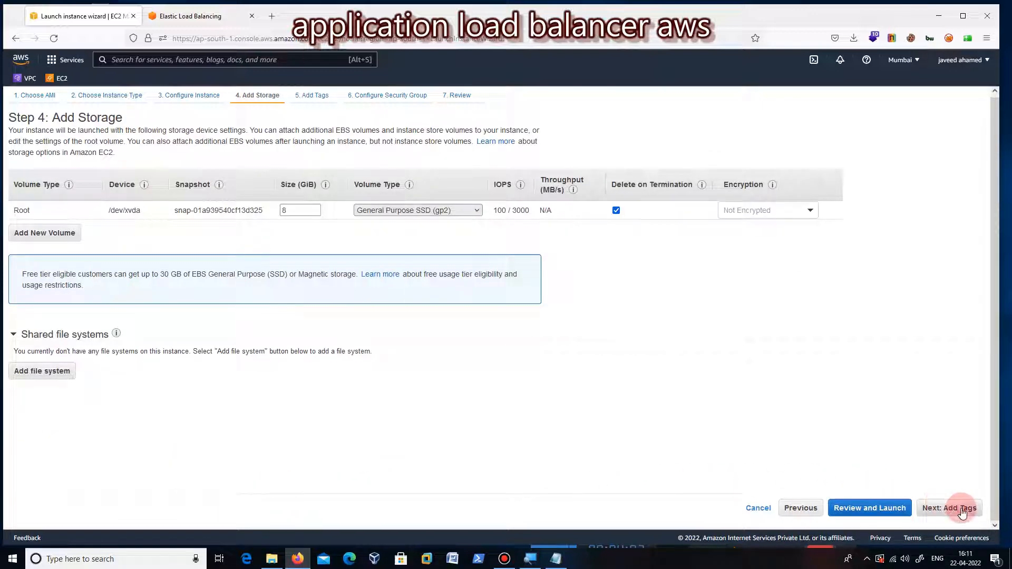
pyautogui.click(962, 509)
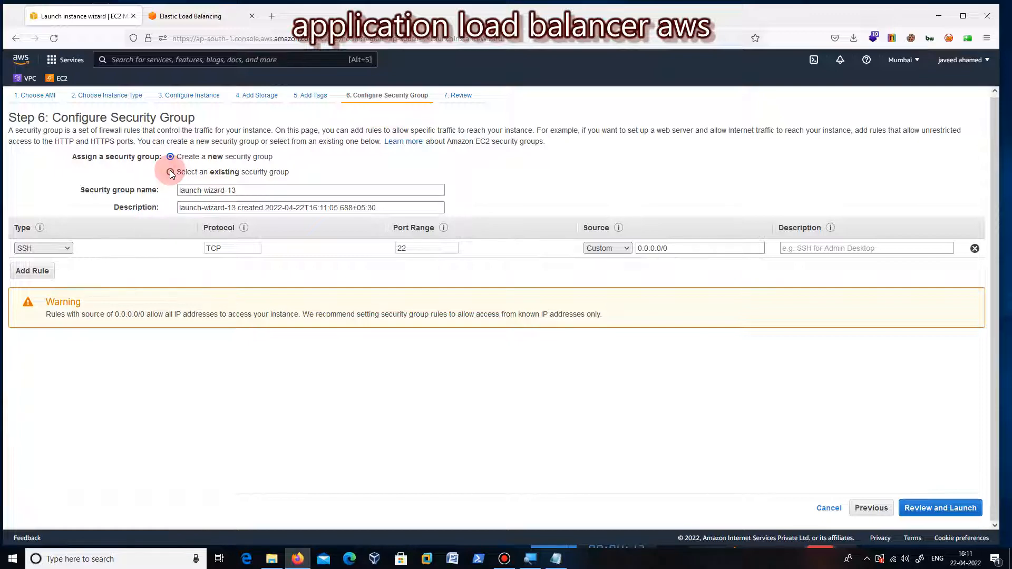
# Step: Assign the existing awsloadbalancer security group to the second instance and continue to the review
pyautogui.click(171, 173)
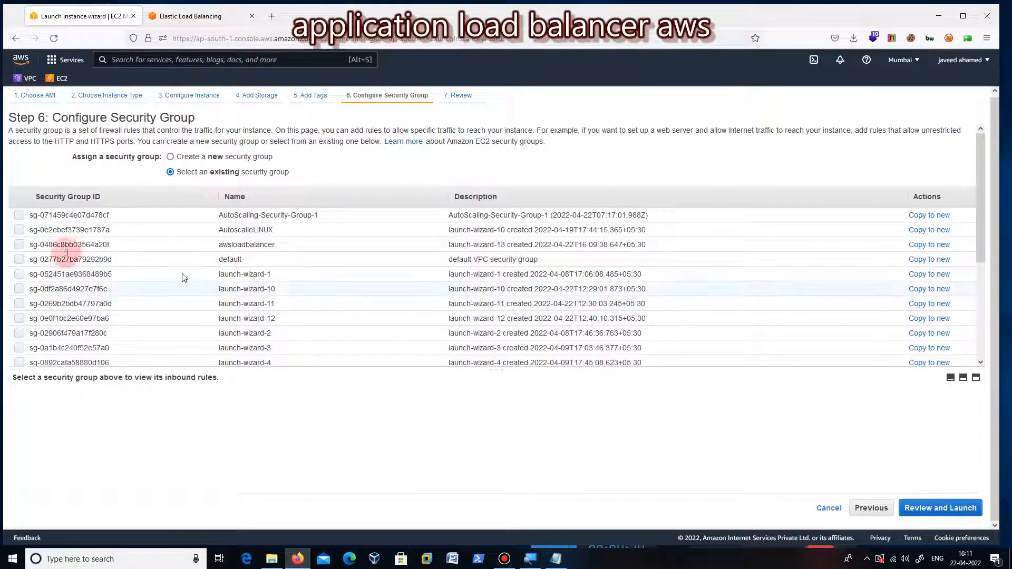
pyautogui.click(19, 246)
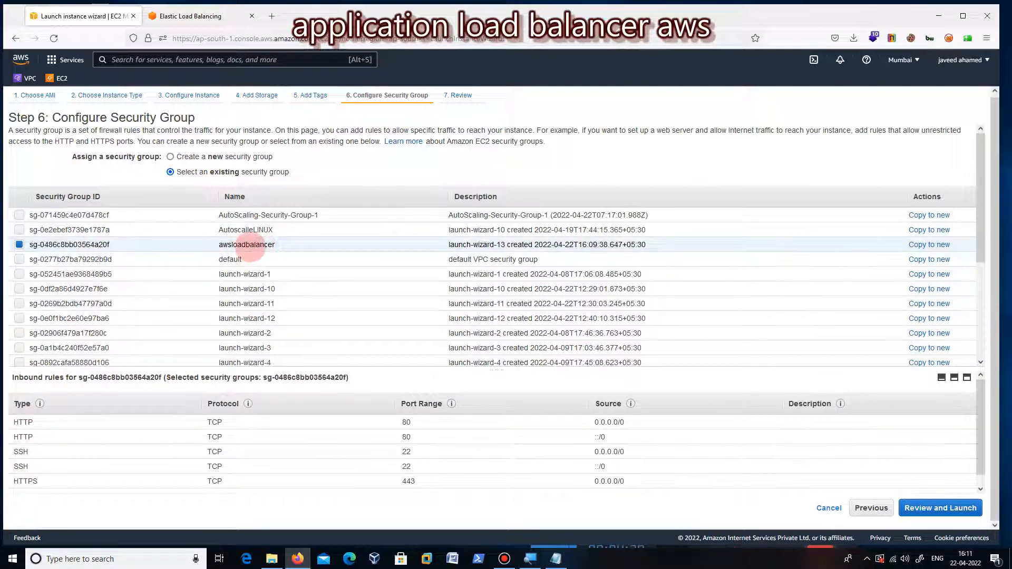
pyautogui.click(929, 509)
# Step: Launch the second instance with a new RSA key pair named web2, downloading its private key file
pyautogui.click(964, 509)
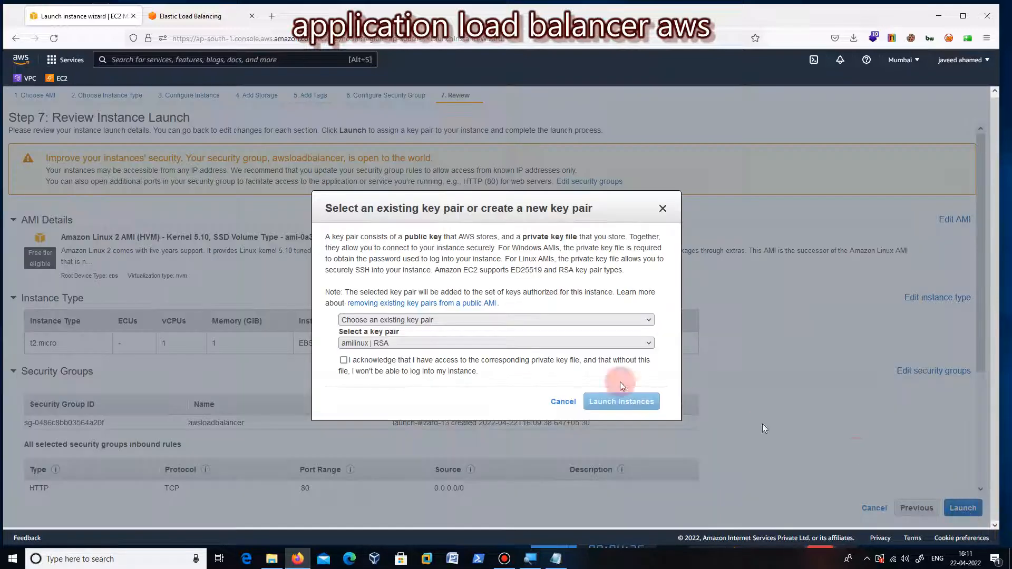
pyautogui.click(540, 320)
pyautogui.click(466, 346)
pyautogui.write('web1')
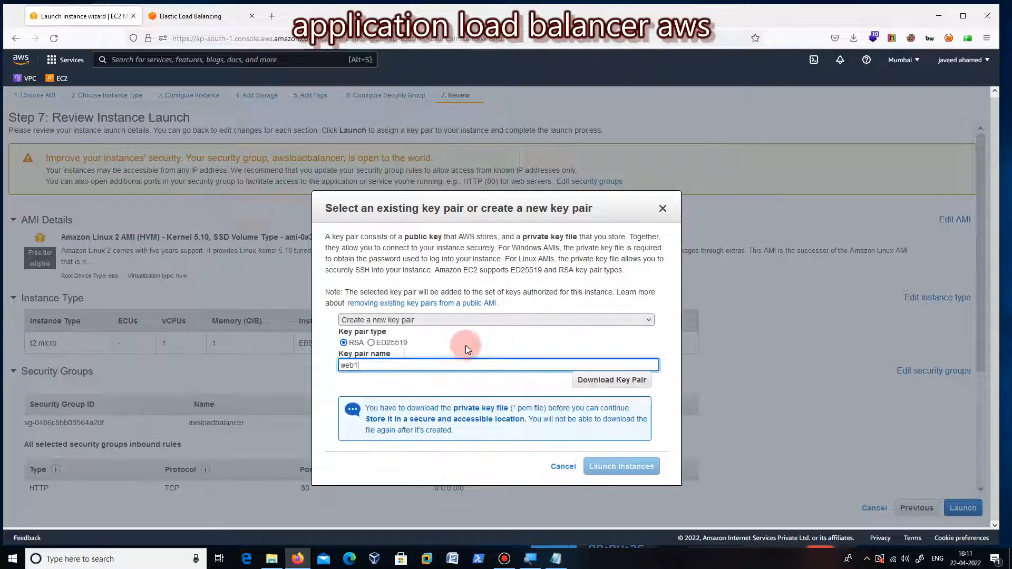
pyautogui.click(402, 362)
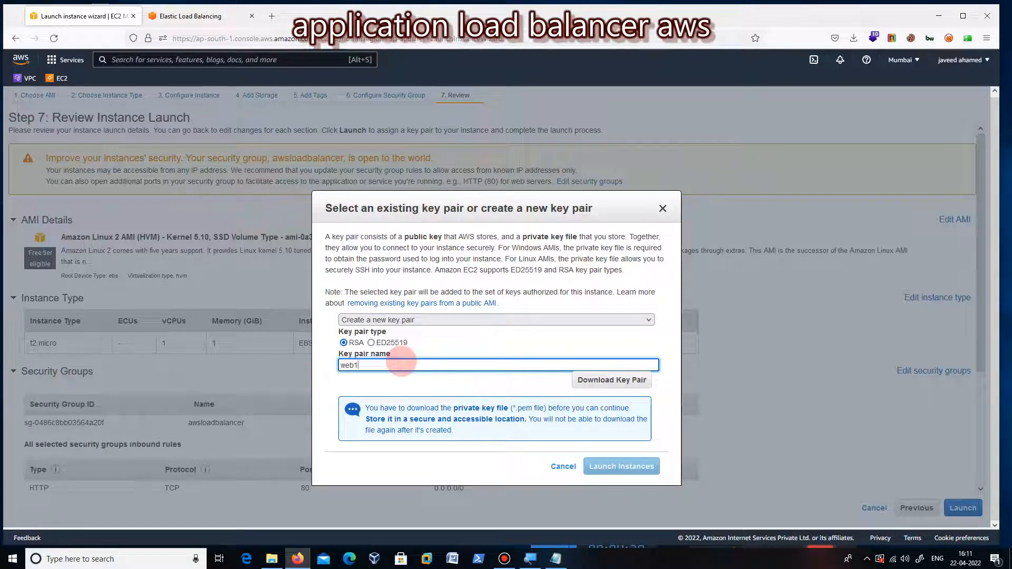
pyautogui.press('BackSpace')
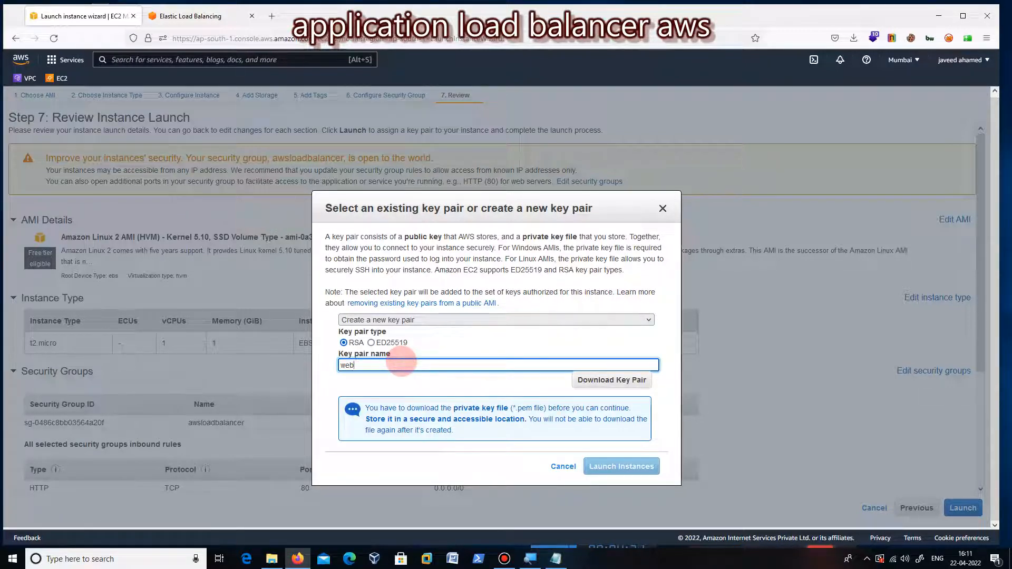
pyautogui.click(599, 381)
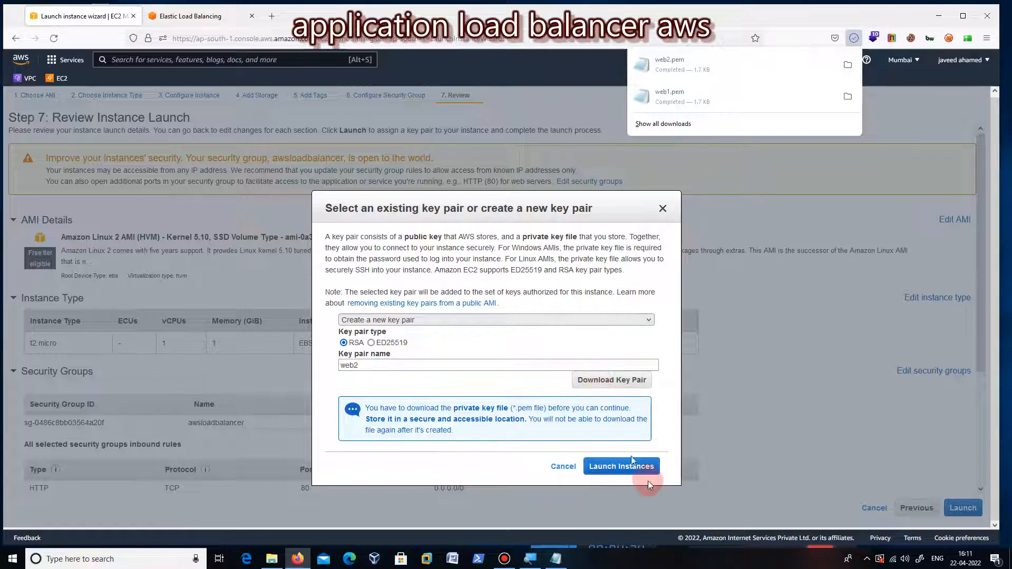
pyautogui.click(631, 473)
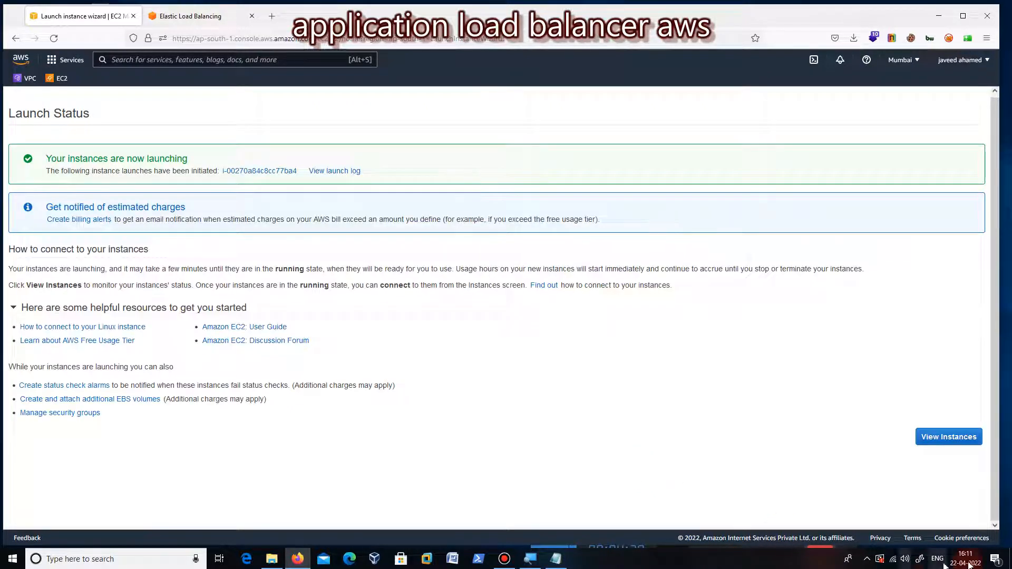
# Step: Open the instances list and name the ap-south-1a instance websrv1
pyautogui.click(938, 446)
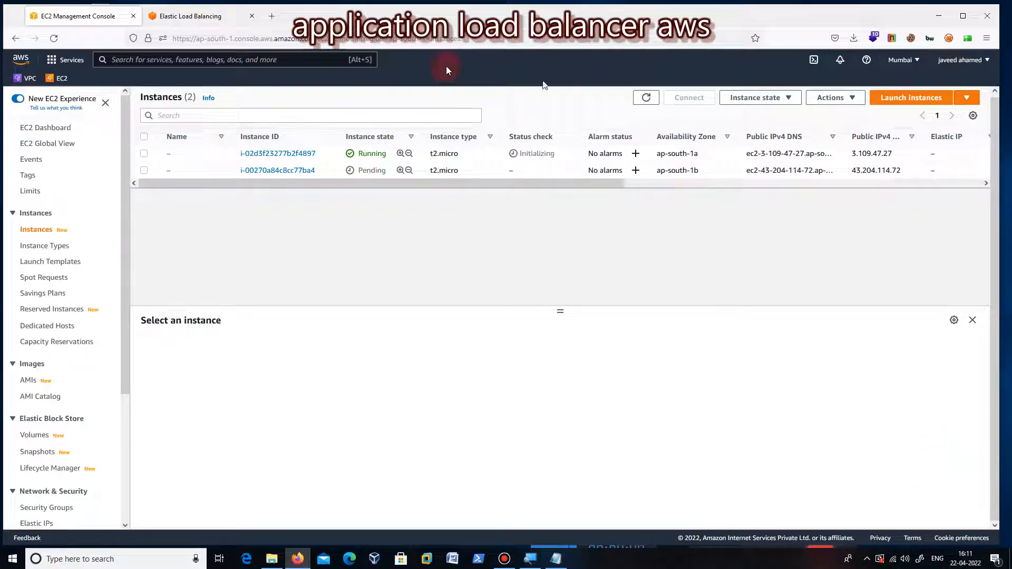
pyautogui.click(178, 169)
pyautogui.click(177, 155)
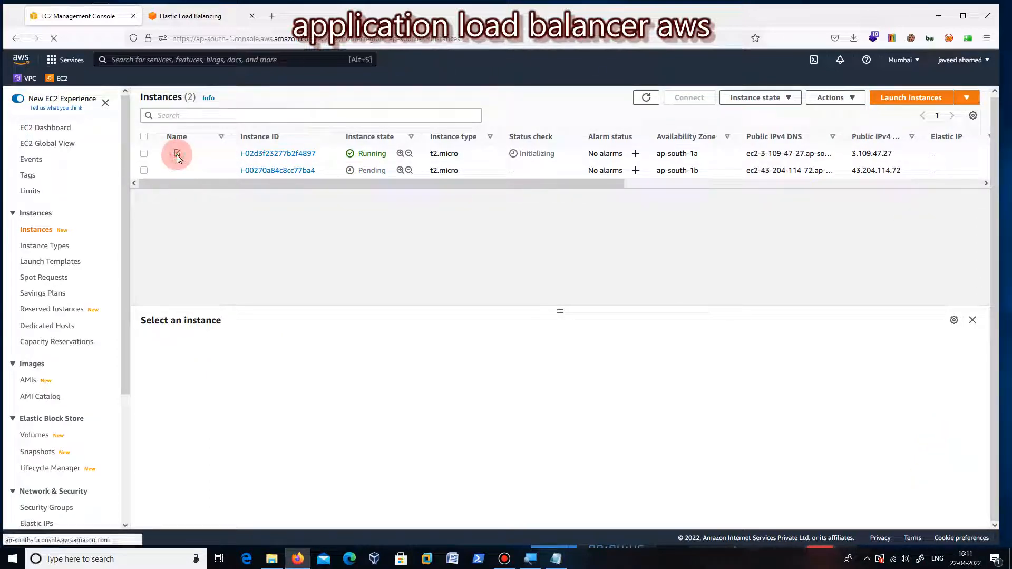
pyautogui.click(227, 172)
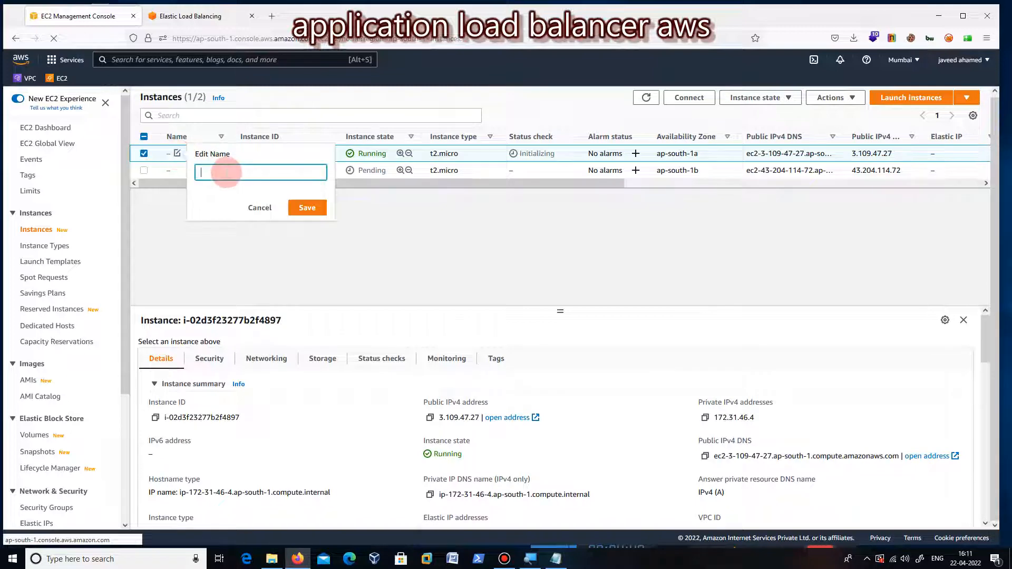
pyautogui.write('we')
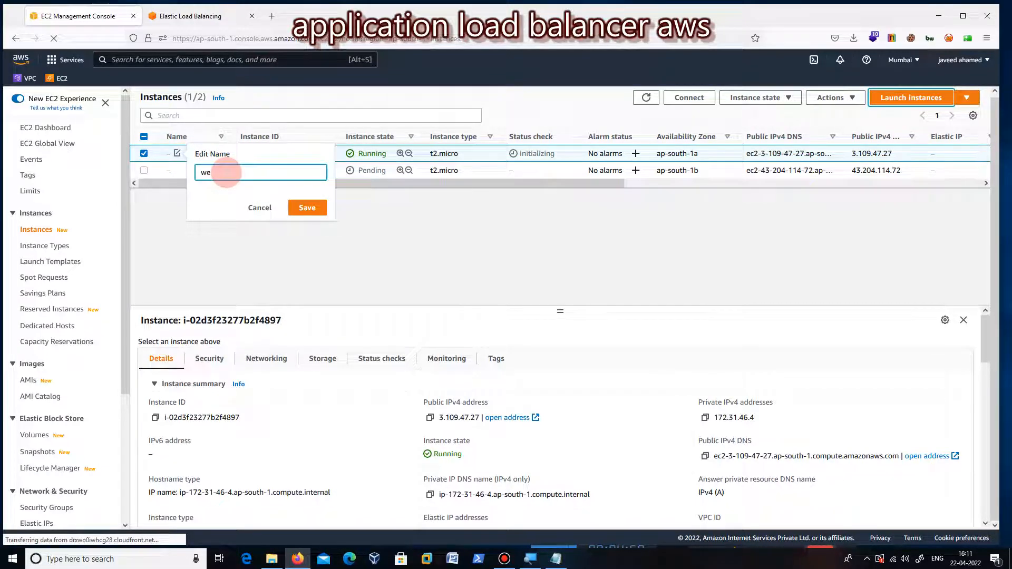
pyautogui.write('bsrv')
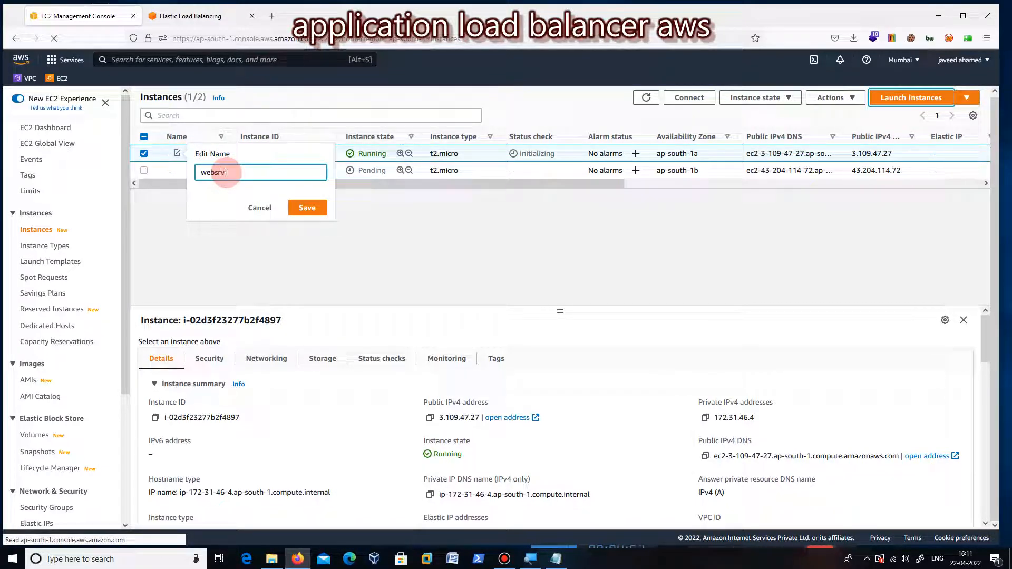
pyautogui.write('1')
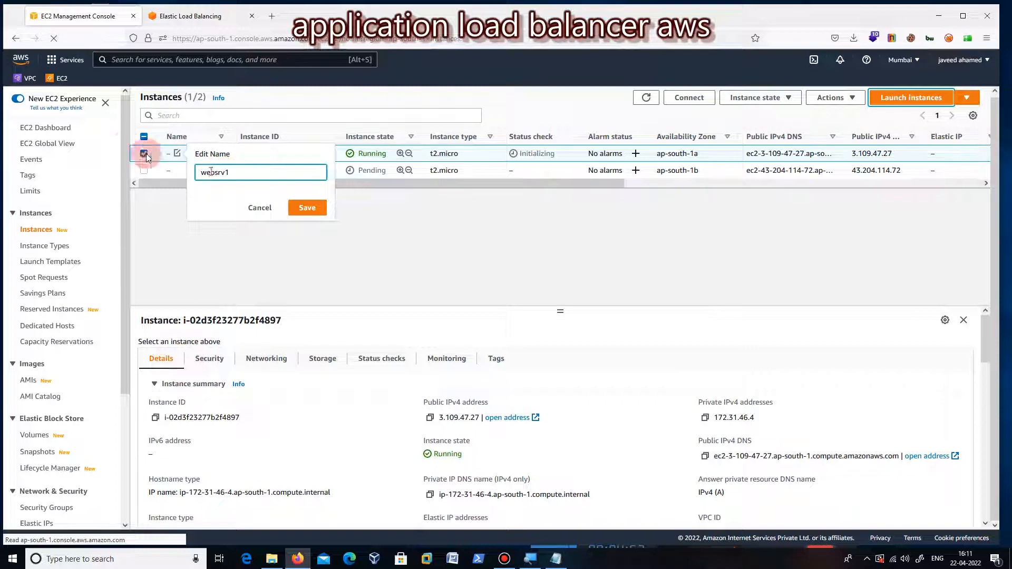
pyautogui.click(303, 210)
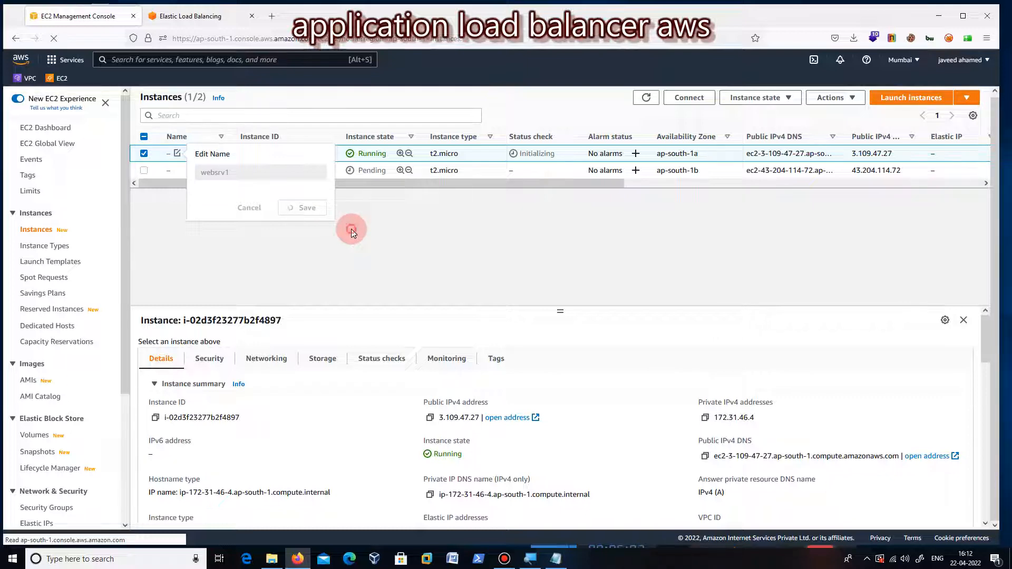
# Step: Name the ap-south-1b instance websrv2
pyautogui.click(178, 171)
pyautogui.click(204, 191)
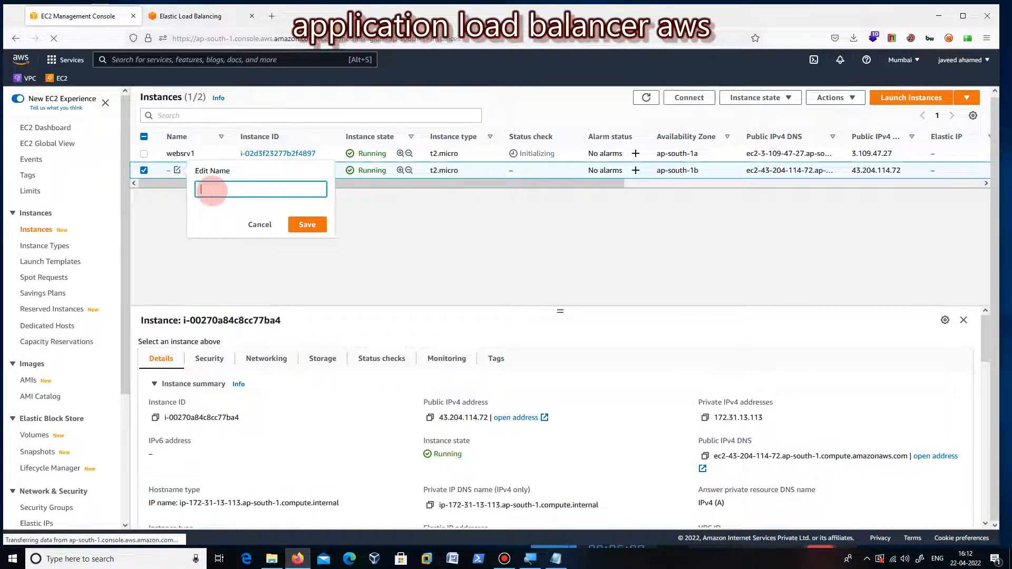
pyautogui.write('websrv2')
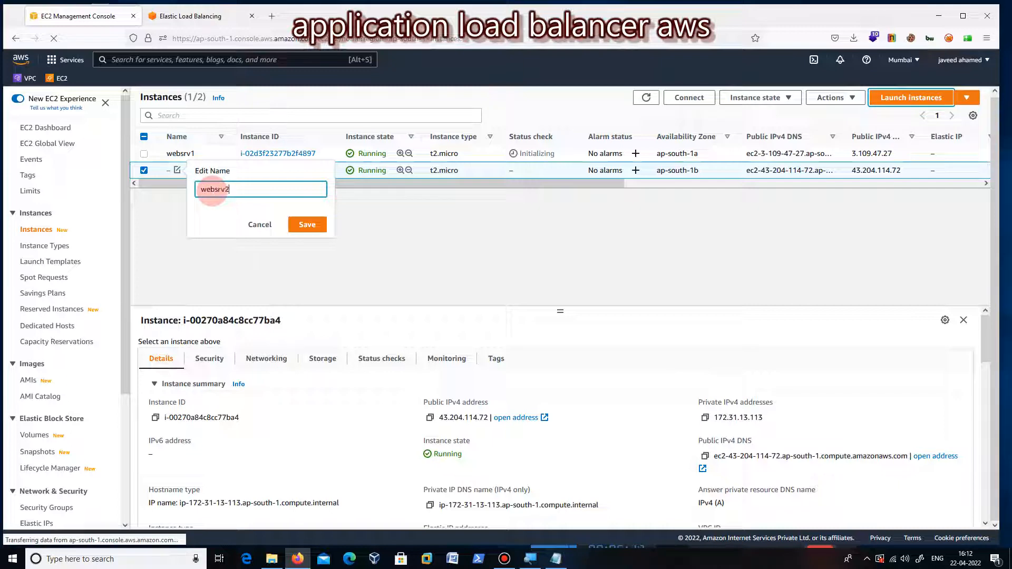
pyautogui.click(323, 228)
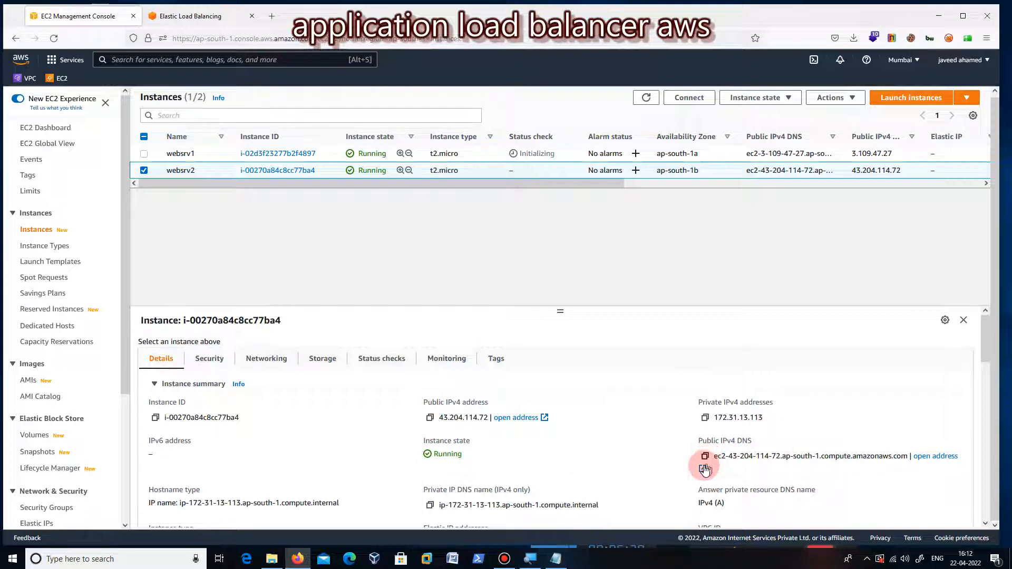
# Step: Copy websrv2's public IPv4 address and load it in a new browser tab to check its website
pyautogui.click(430, 418)
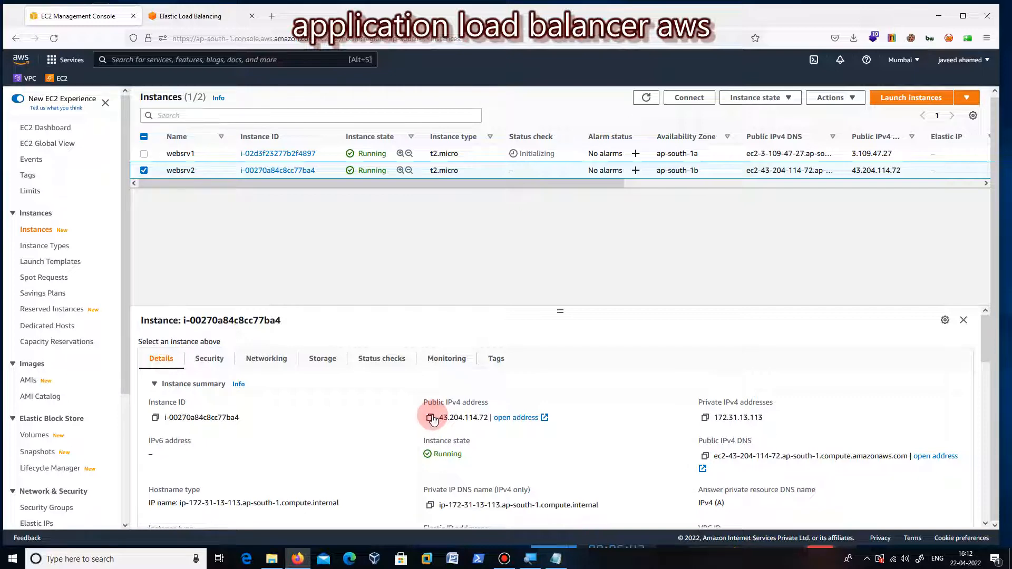
pyautogui.click(430, 418)
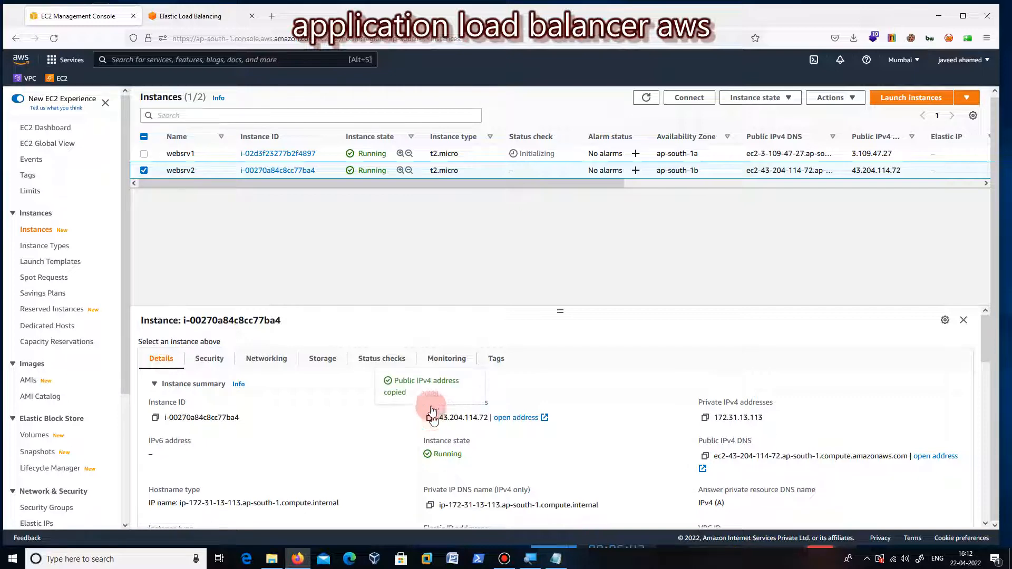
pyautogui.click(273, 17)
pyautogui.rightClick(274, 38)
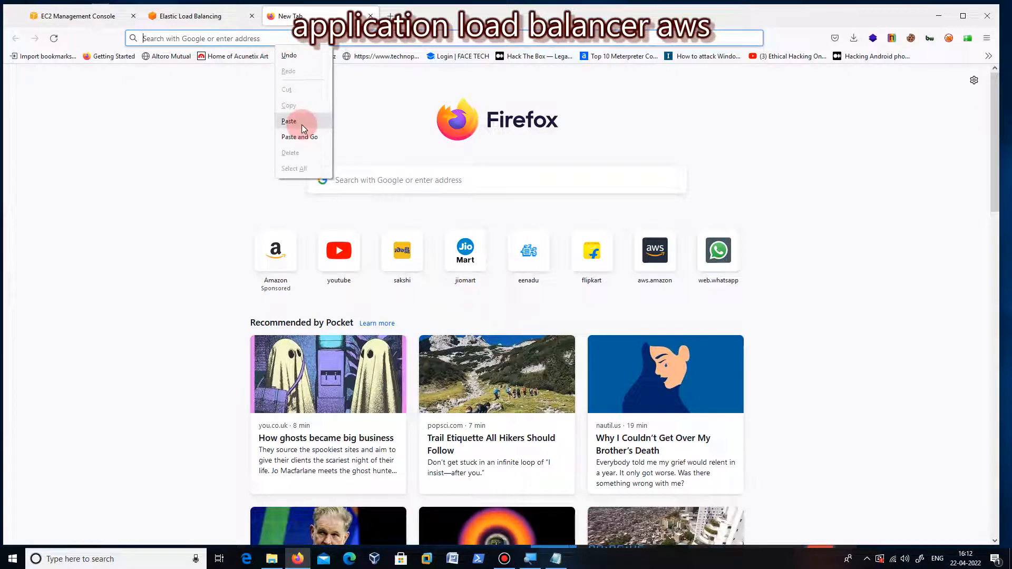
pyautogui.click(305, 135)
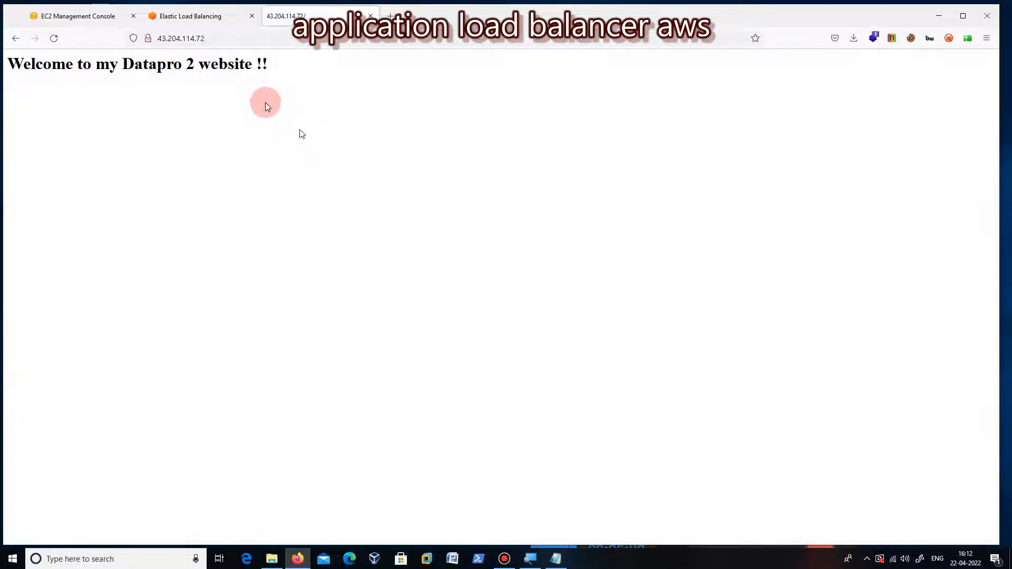
# Step: Return to the EC2 instances list and open the instance summary of websrv1
pyautogui.click(209, 17)
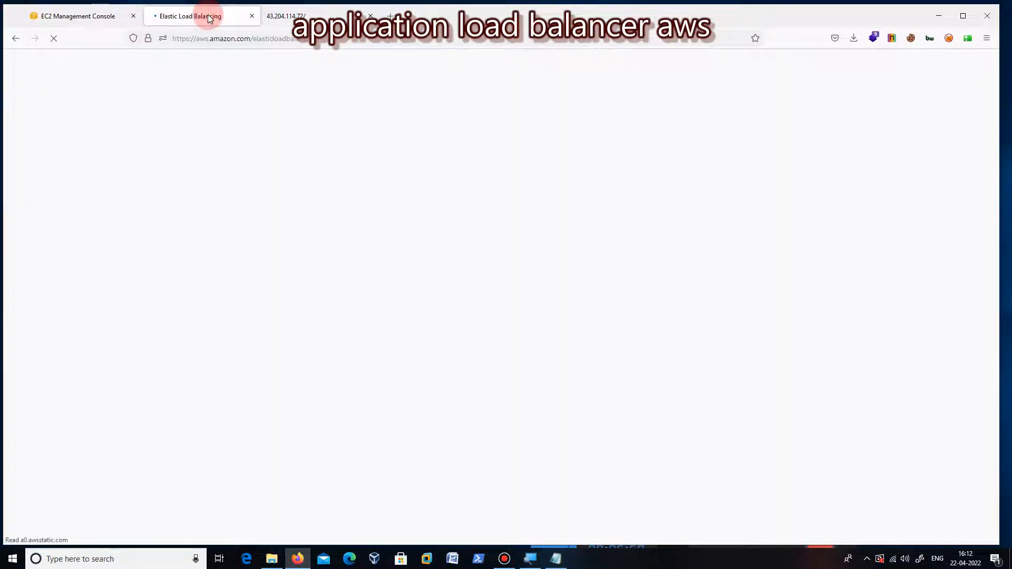
pyautogui.click(100, 17)
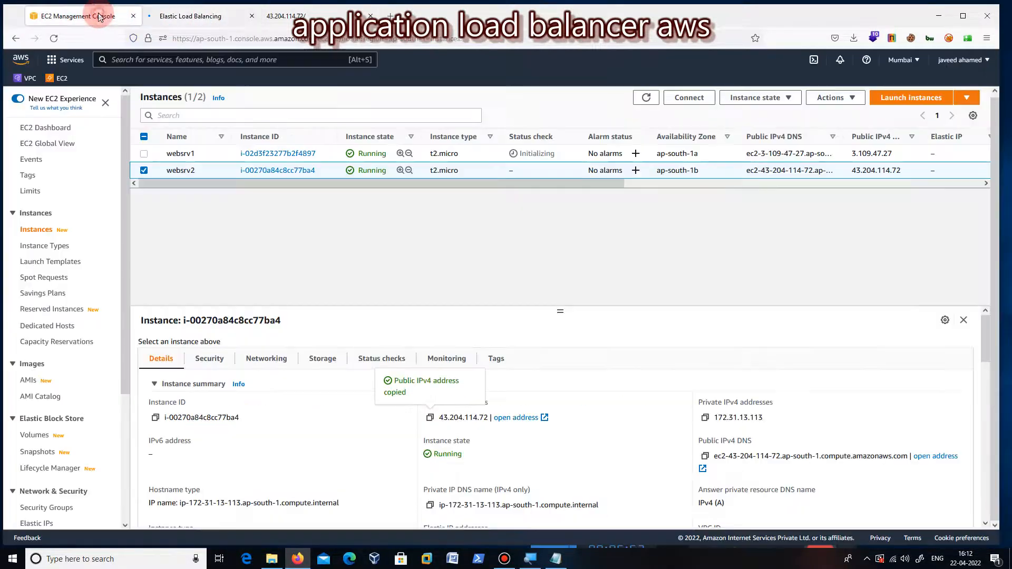
pyautogui.click(144, 154)
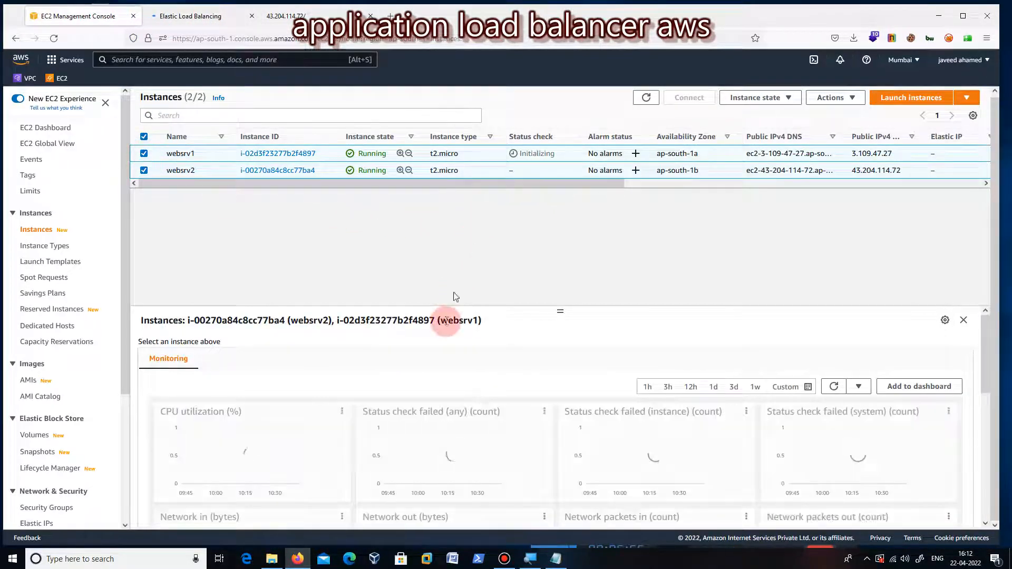
pyautogui.click(964, 320)
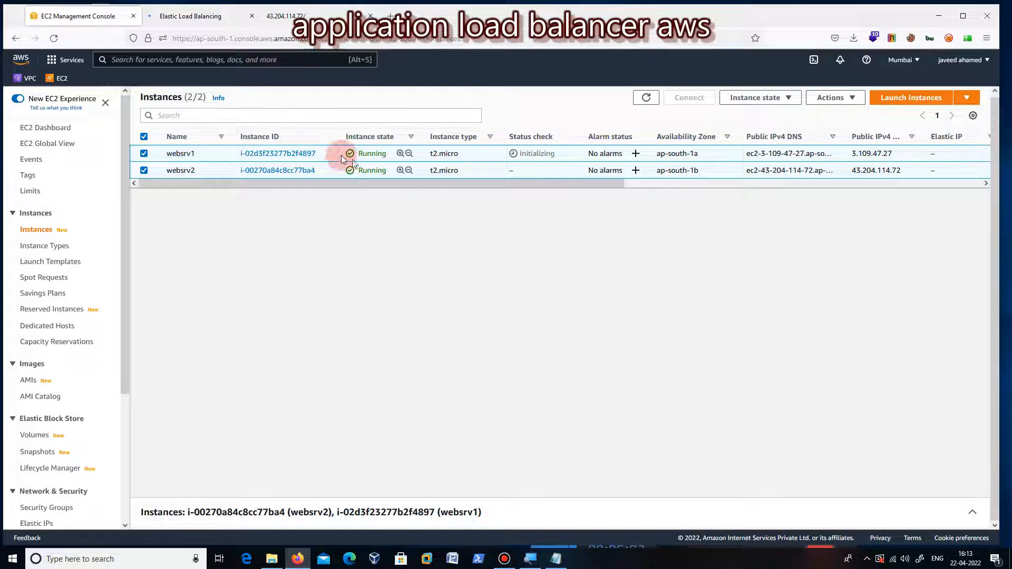
pyautogui.click(285, 154)
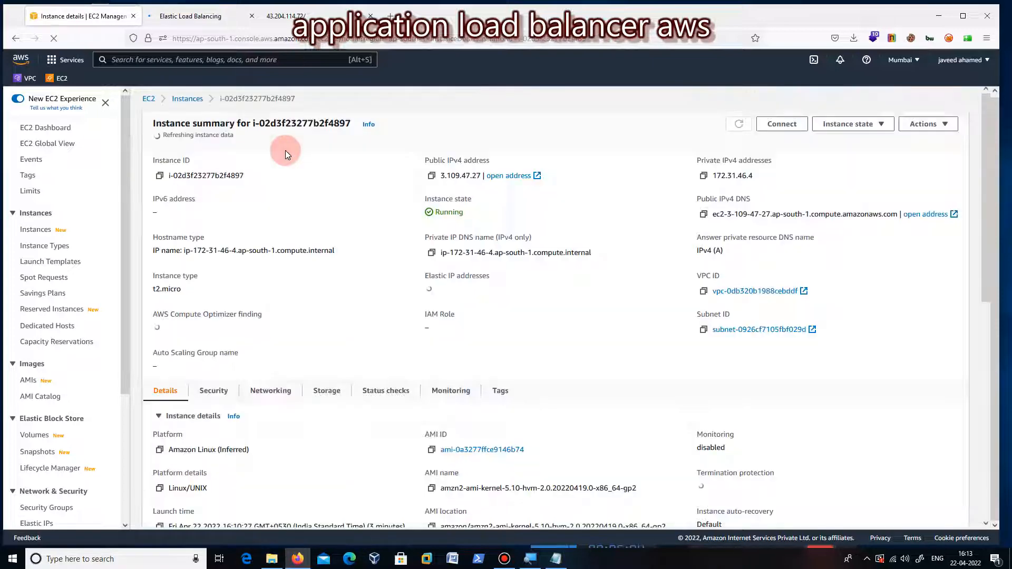
# Step: Copy websrv1's public IPv4 address and load it in a new browser tab to check its website
pyautogui.click(431, 176)
pyautogui.click(390, 15)
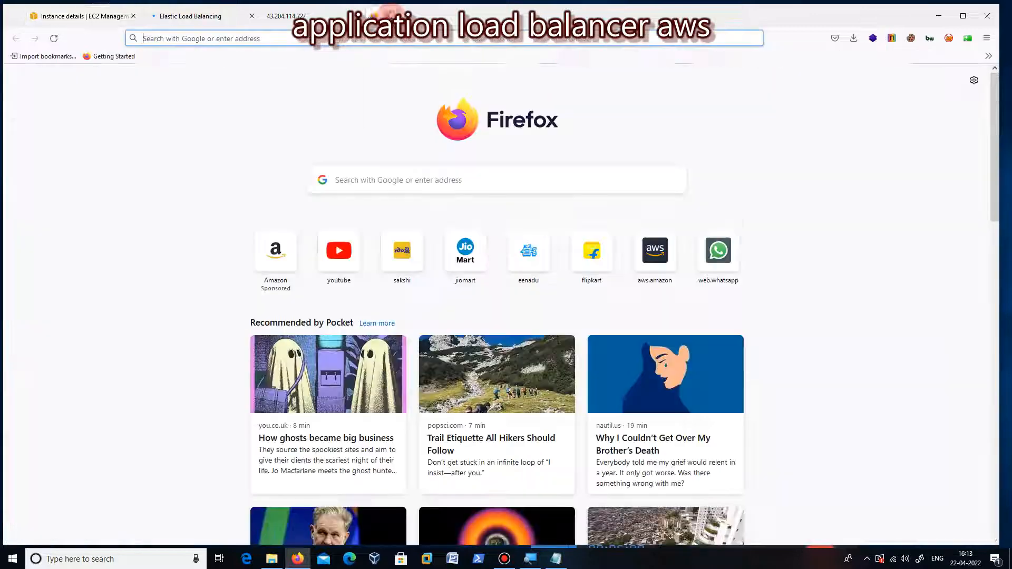
pyautogui.rightClick(380, 38)
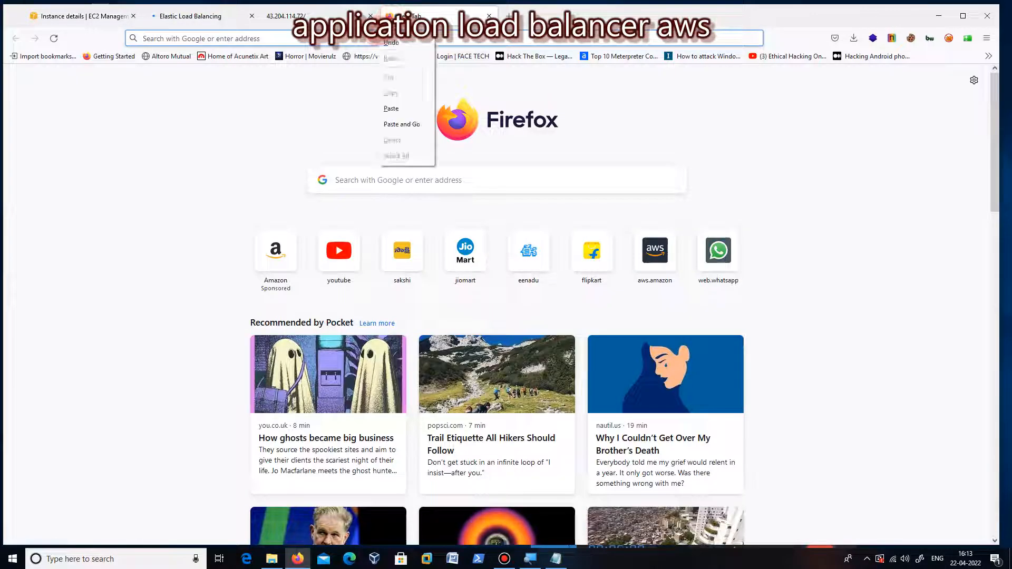
pyautogui.click(402, 125)
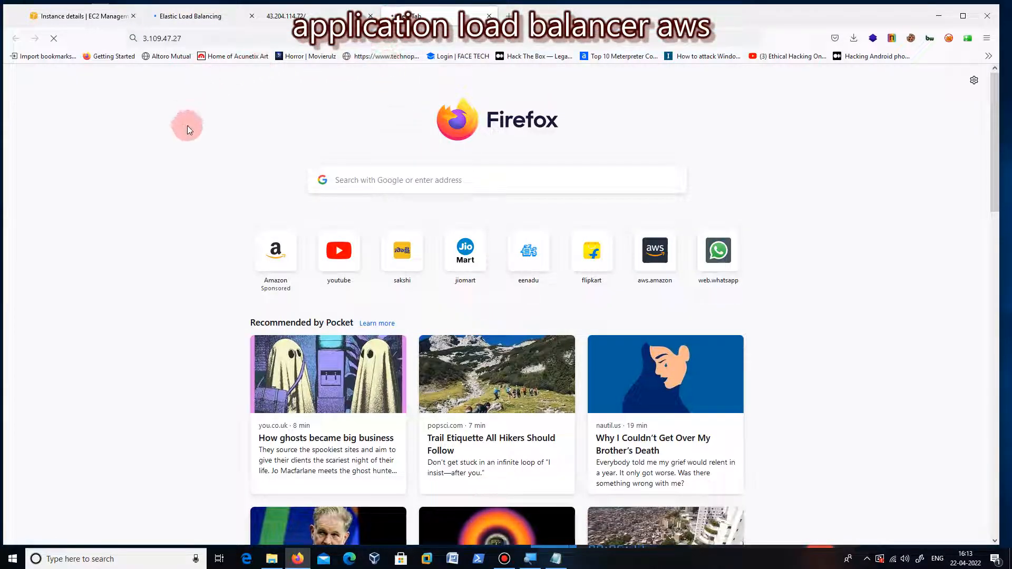
pyautogui.click(315, 9)
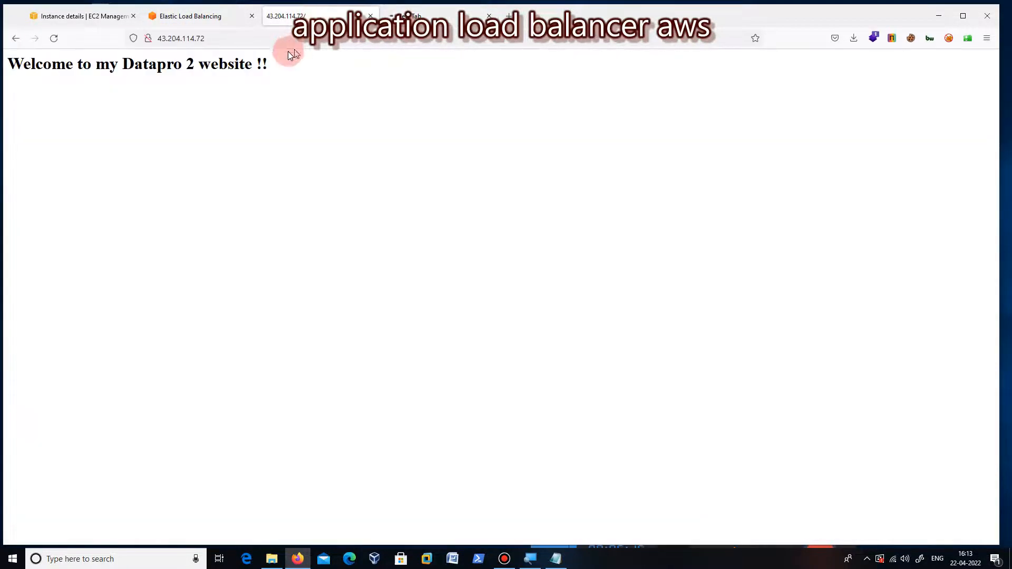
pyautogui.click(416, 15)
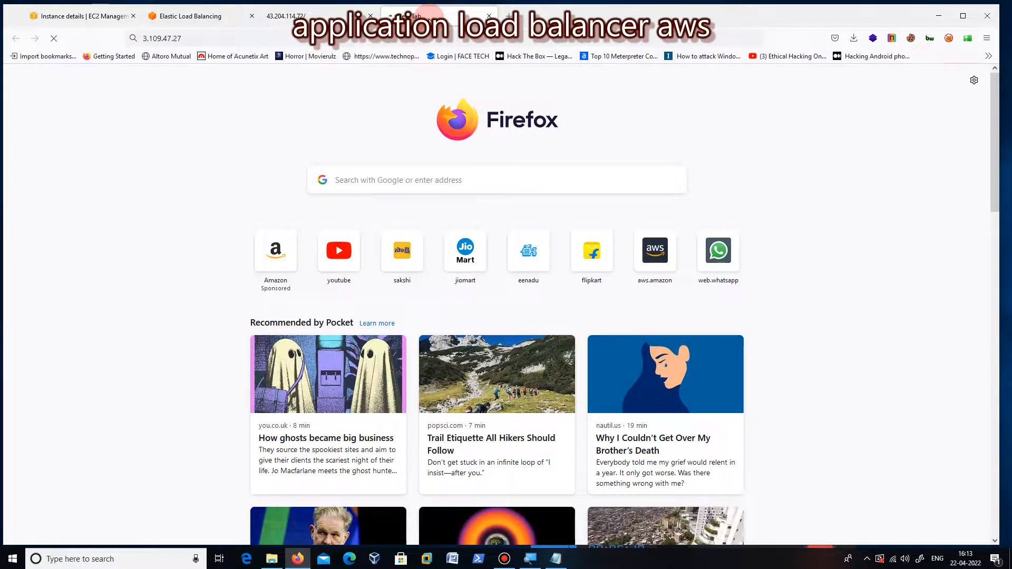
pyautogui.click(237, 38)
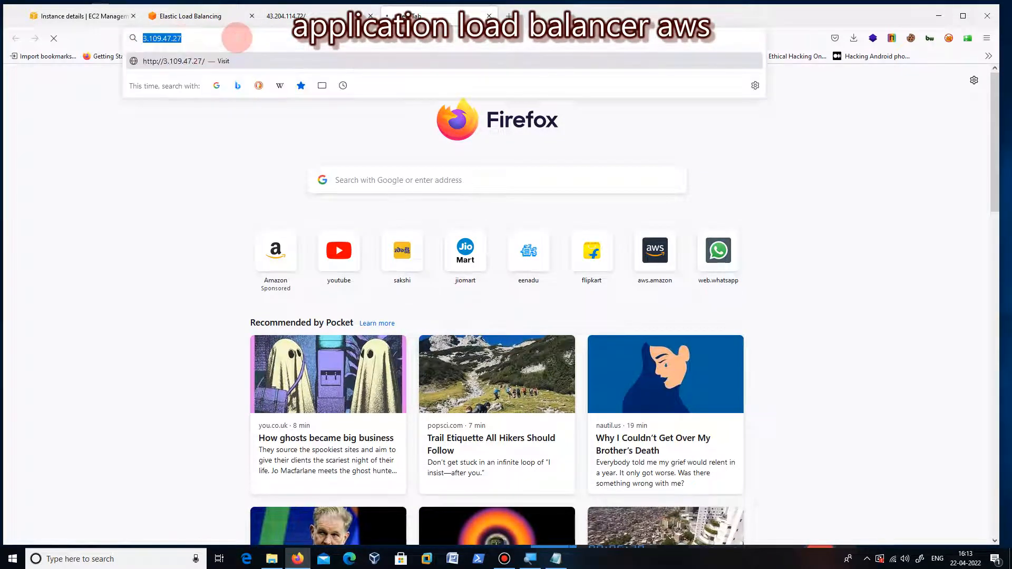
pyautogui.press('Return')
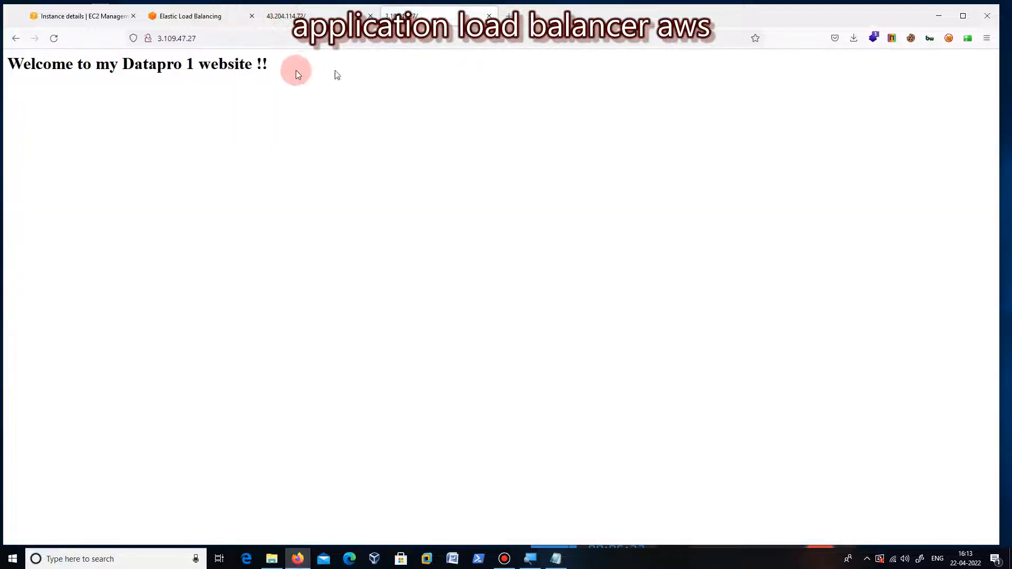
# Step: Compare the web pages served by websrv1 and websrv2
pyautogui.click(298, 14)
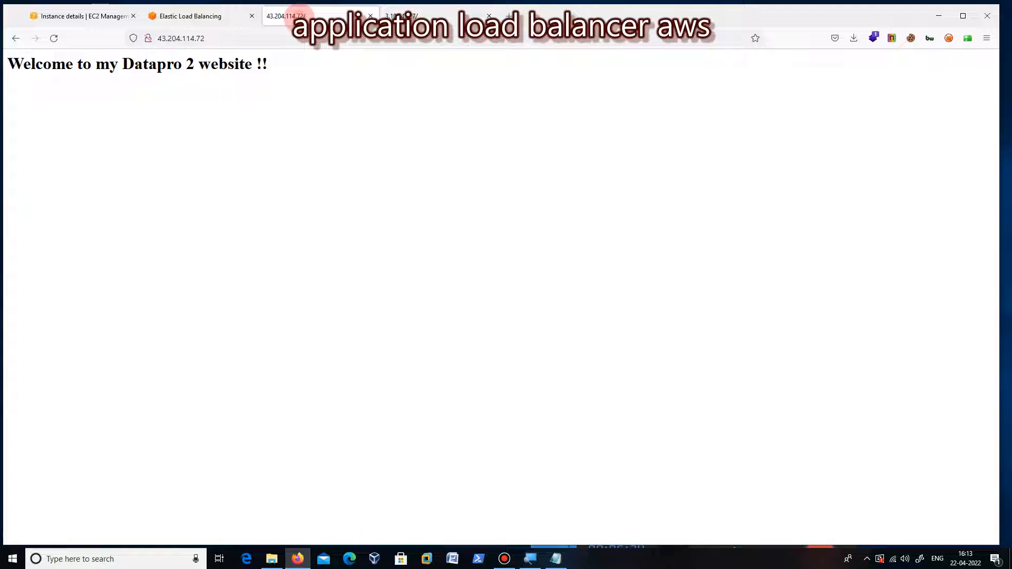
pyautogui.click(417, 17)
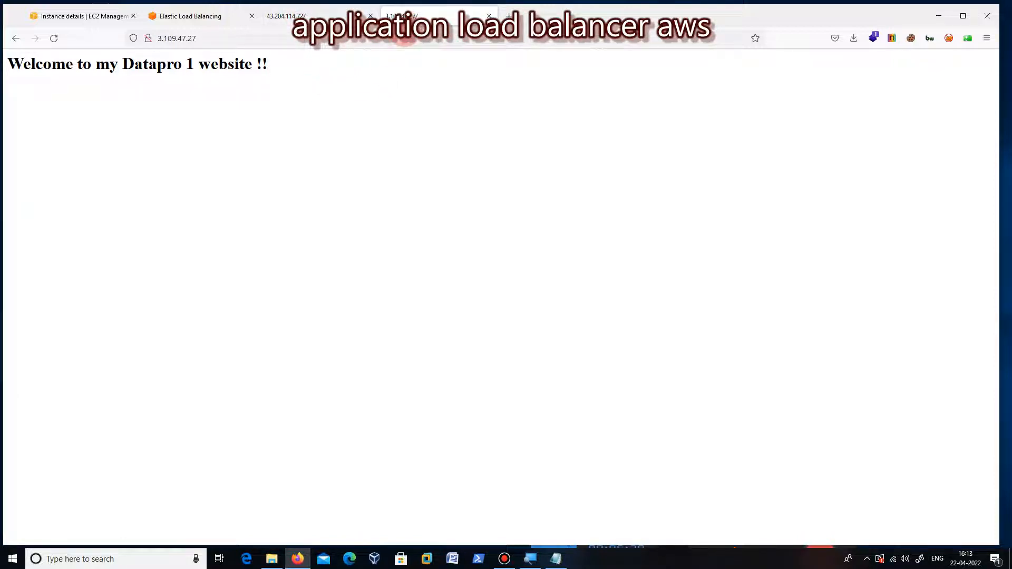
pyautogui.click(287, 16)
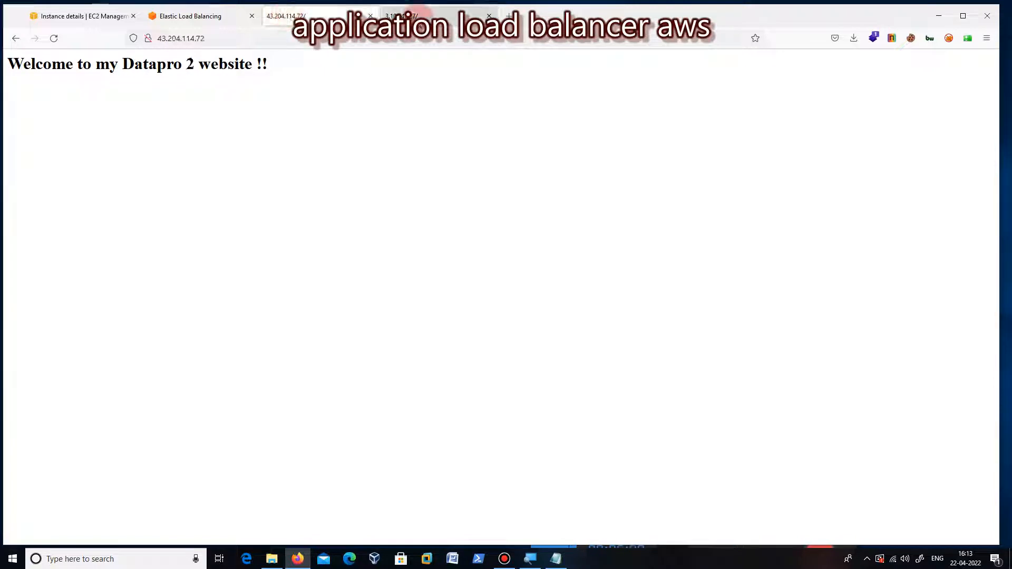
pyautogui.click(417, 16)
pyautogui.click(332, 15)
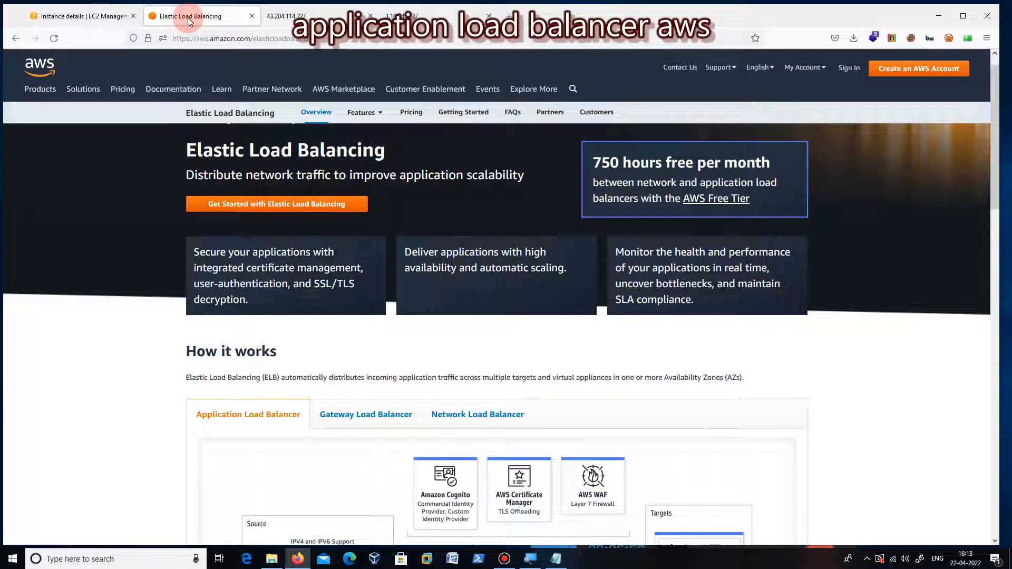
# Step: Return to the EC2 console and open the load balancing target groups list
pyautogui.click(80, 17)
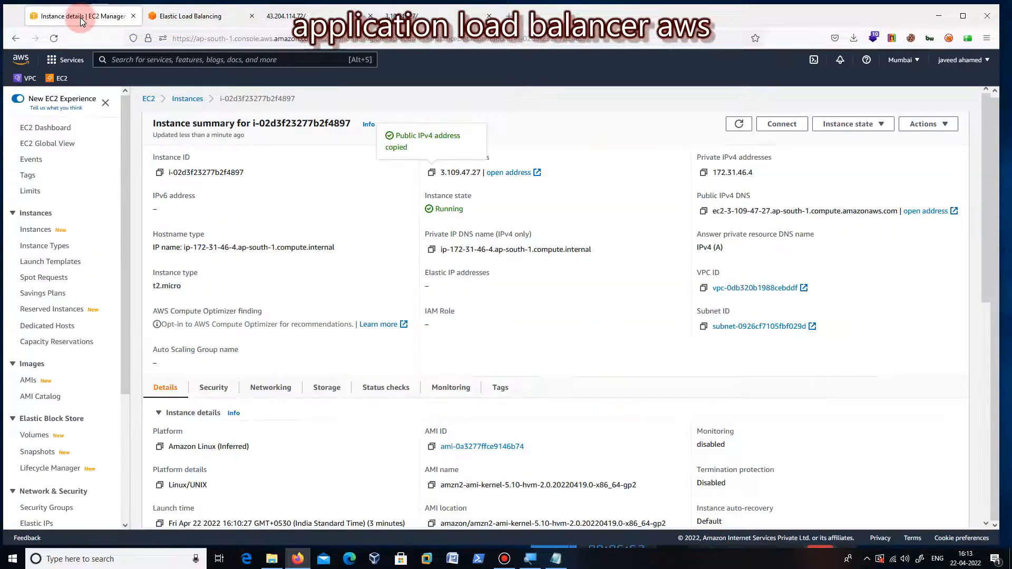
pyautogui.moveTo(125, 287); pyautogui.dragTo(125, 415)
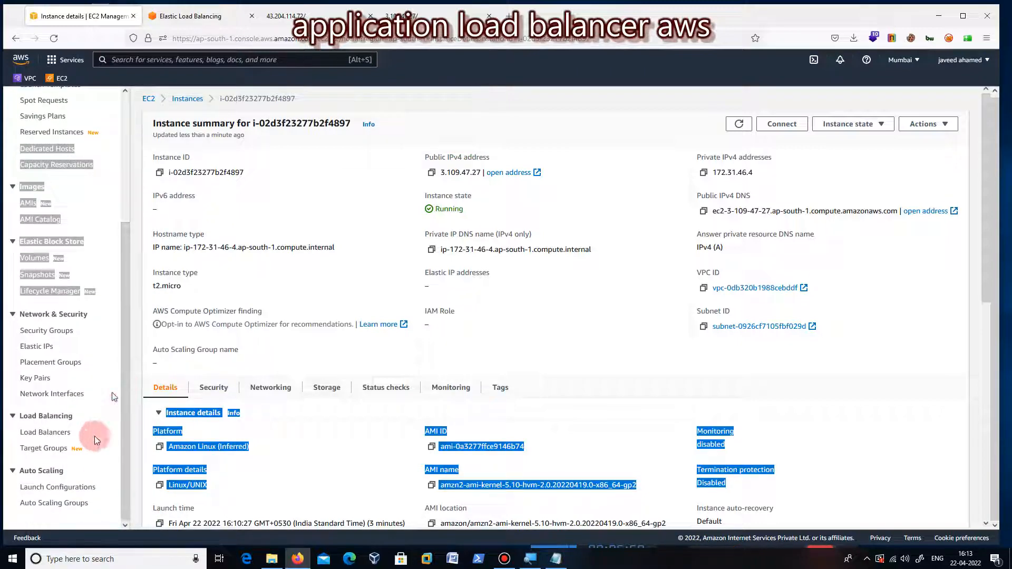
pyautogui.click(49, 452)
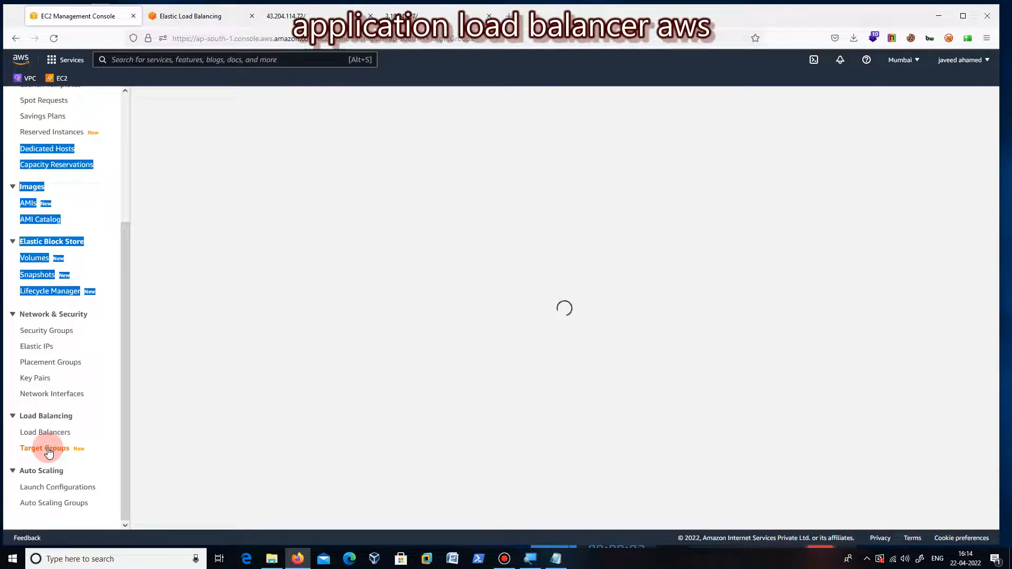
pyautogui.click(92, 199)
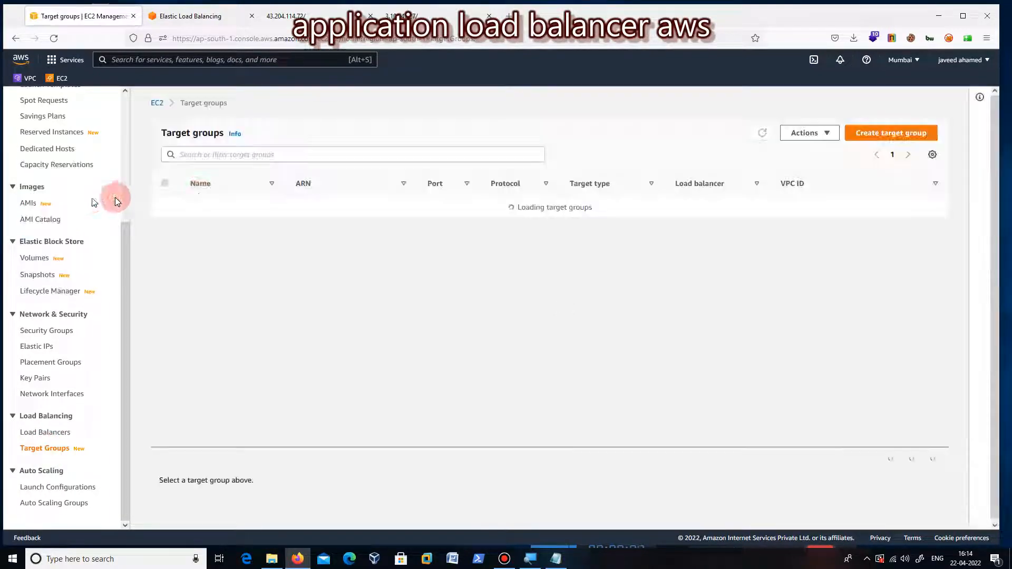
# Step: Start creating a target group of the Instances type and name it awsloadbalver
pyautogui.click(896, 129)
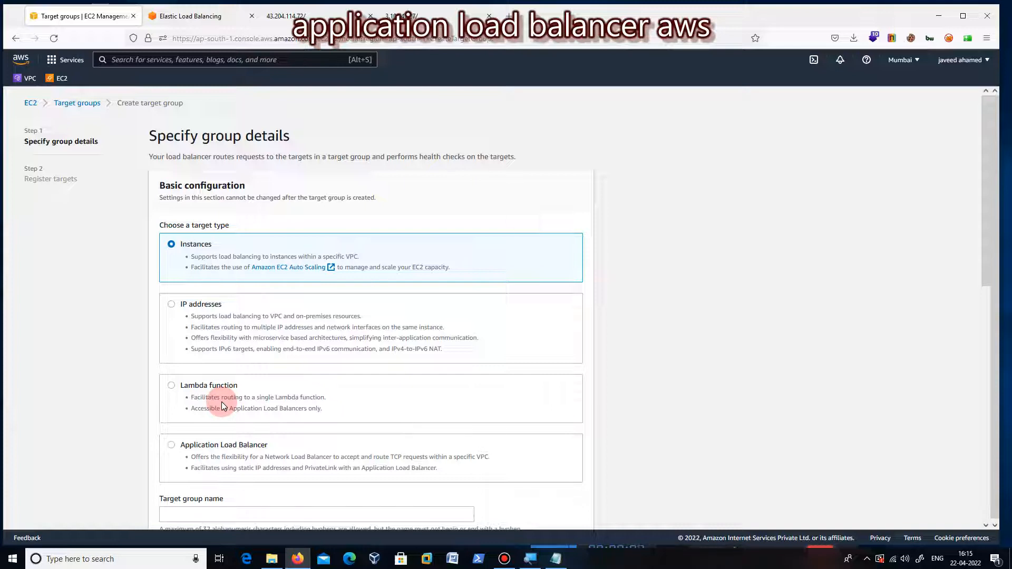
pyautogui.scroll(-5, 553, 257)
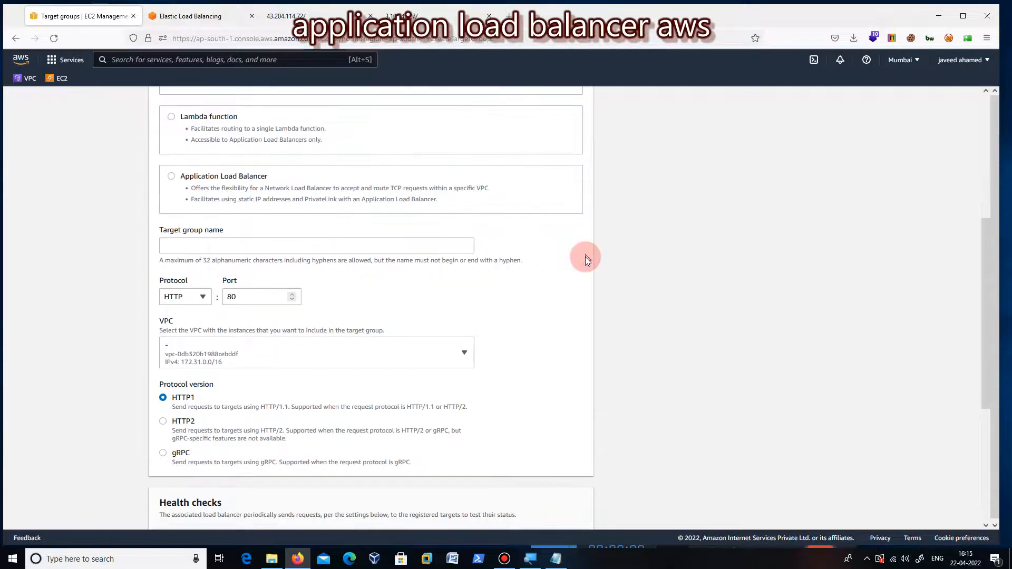
pyautogui.click(219, 245)
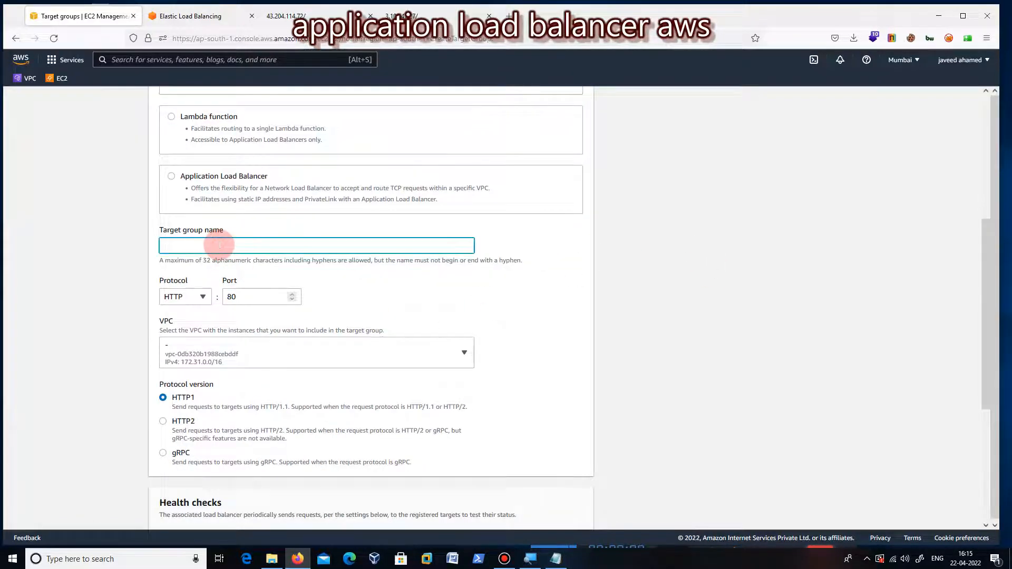
pyautogui.write('awsloadbalver')
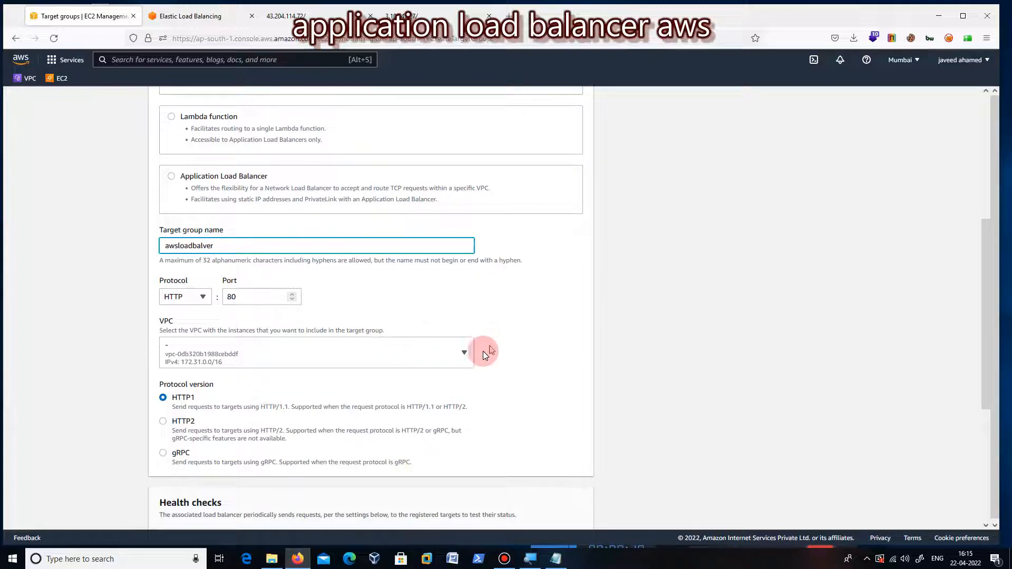
# Step: Examine the target group's VPC, protocol, protocol version and health check protocol options, keeping HTTP for both protocols
pyautogui.click(466, 354)
pyautogui.click(466, 355)
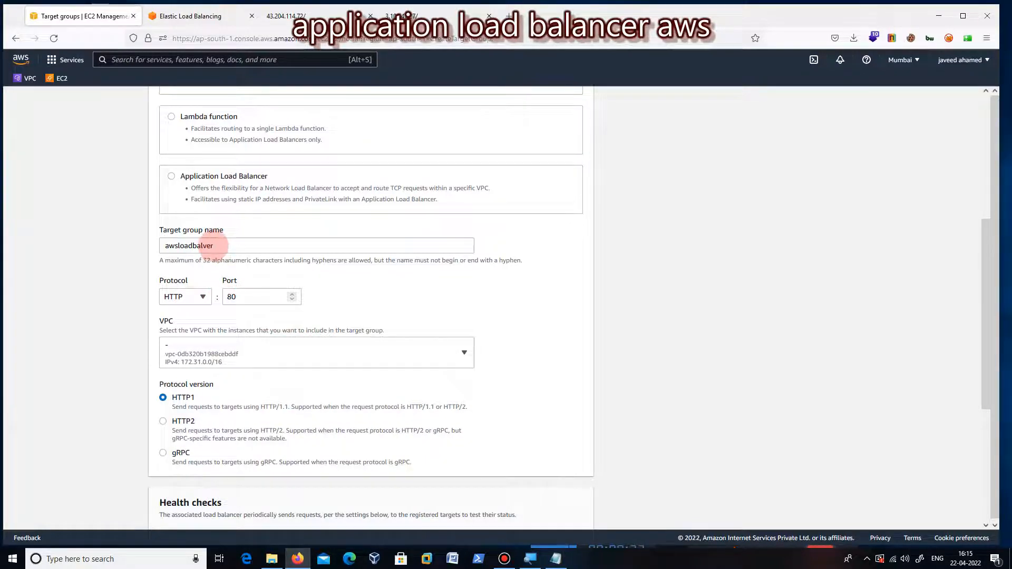
pyautogui.click(203, 298)
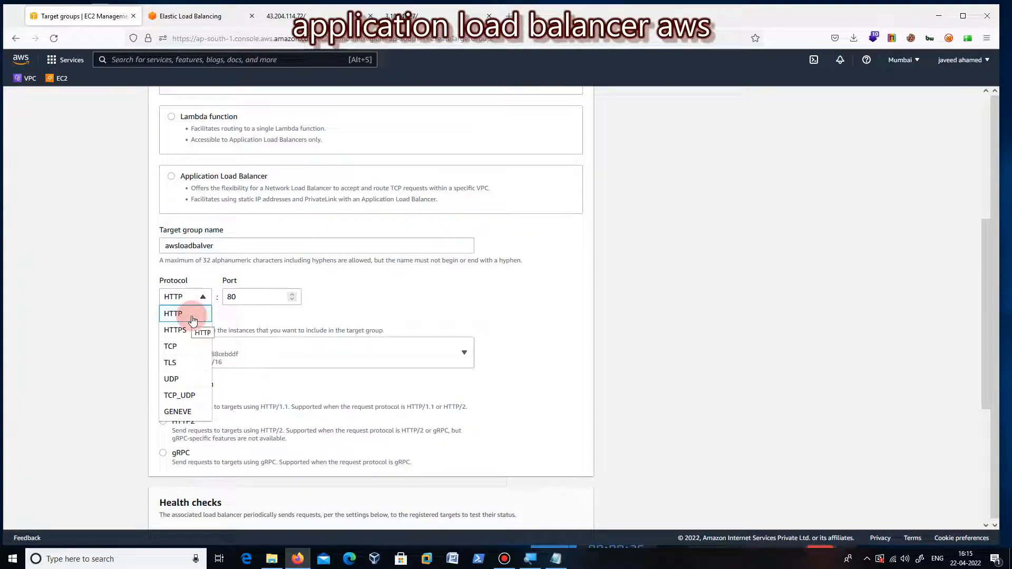
pyautogui.click(498, 287)
pyautogui.scroll(-2, 534, 302)
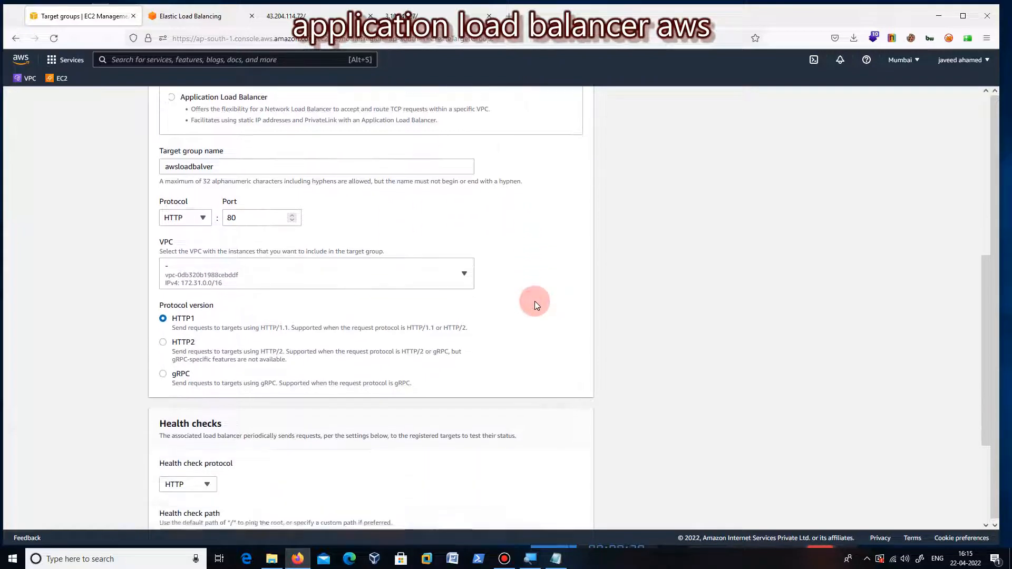
pyautogui.scroll(-1, 535, 302)
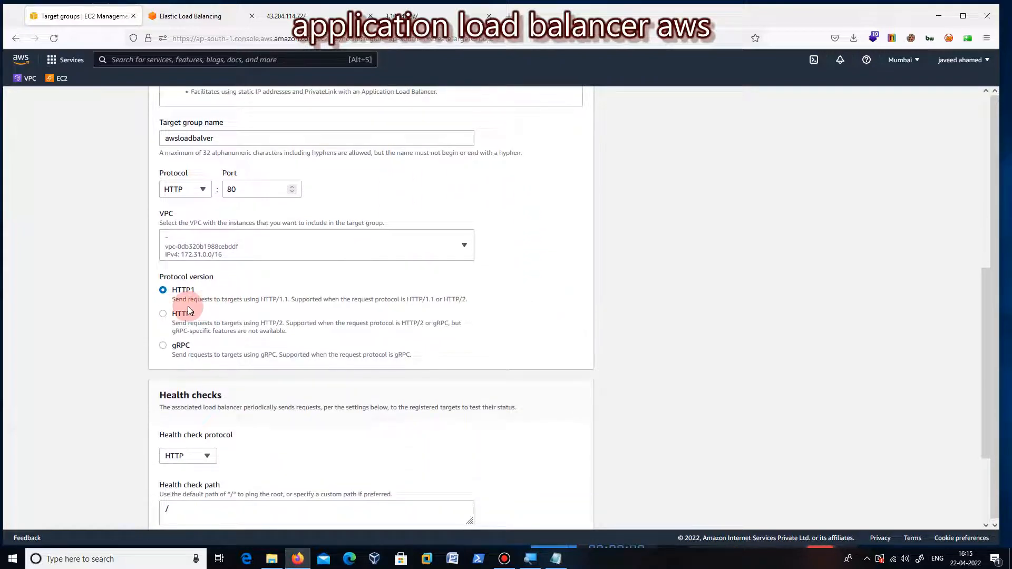
pyautogui.scroll(-3, 534, 302)
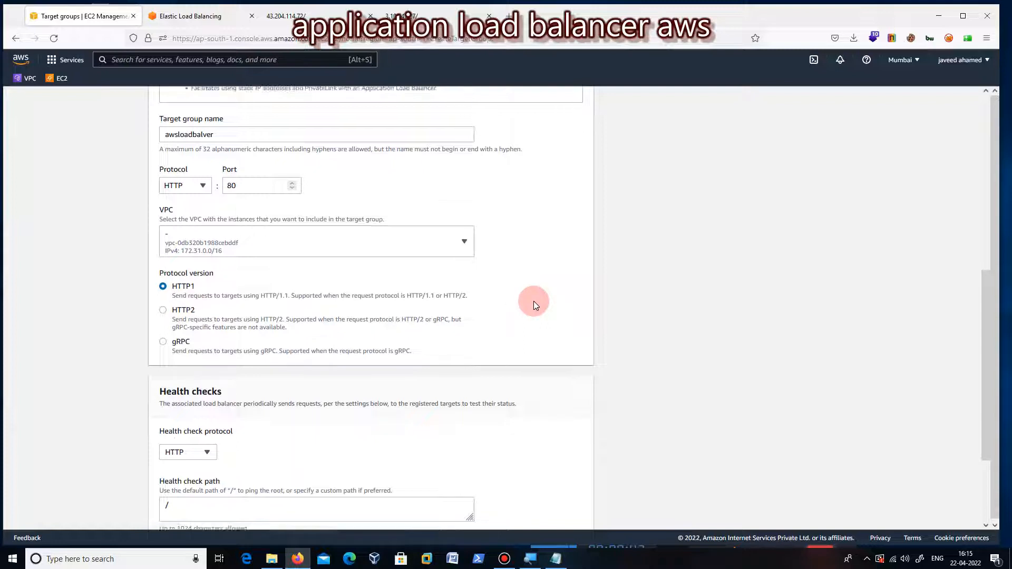
pyautogui.click(210, 323)
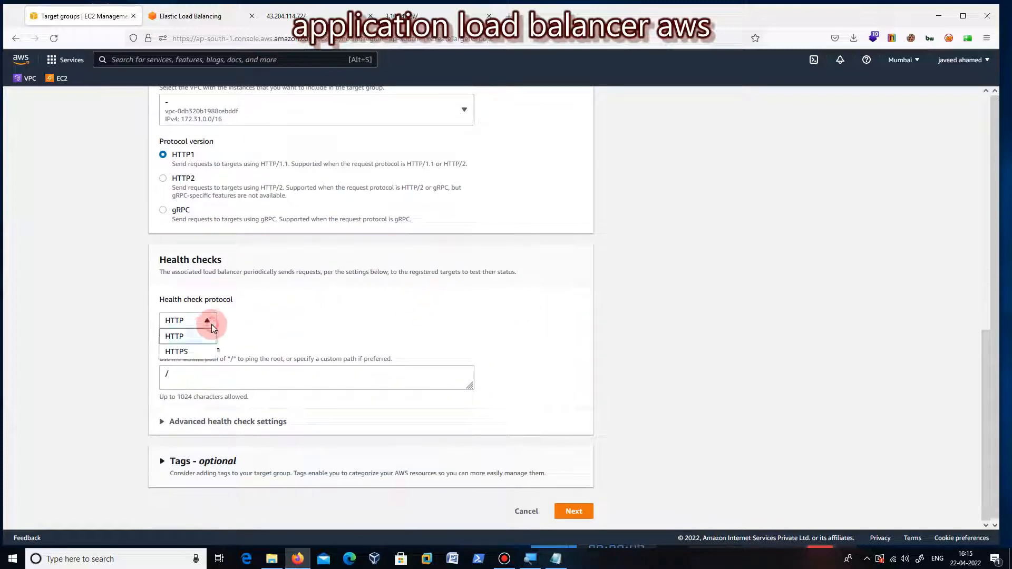
pyautogui.click(213, 328)
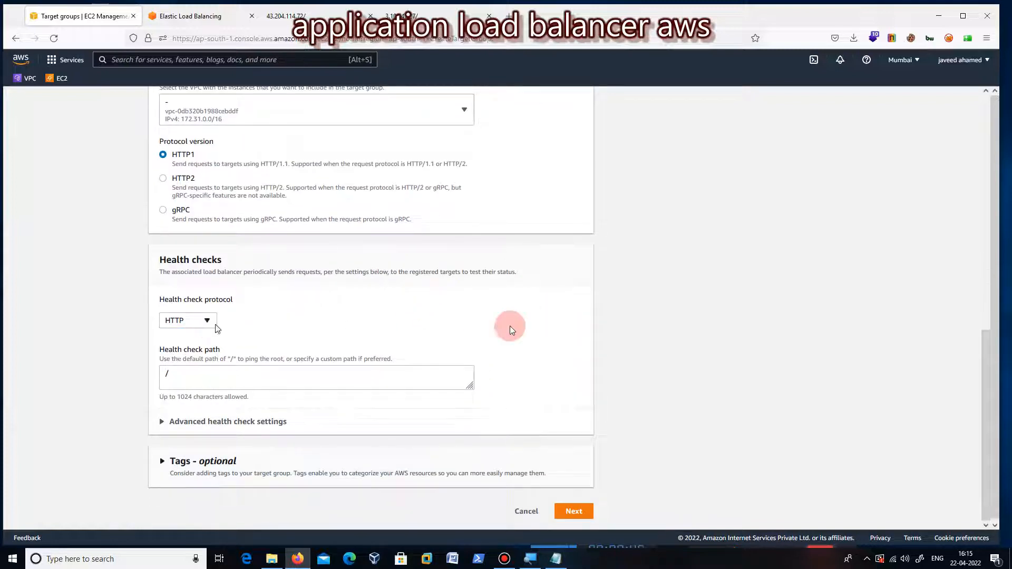
# Step: Examine the target group's advanced health check settings, including port, healthy and unhealthy thresholds, timeout, interval and success codes
pyautogui.scroll(-1, 576, 332)
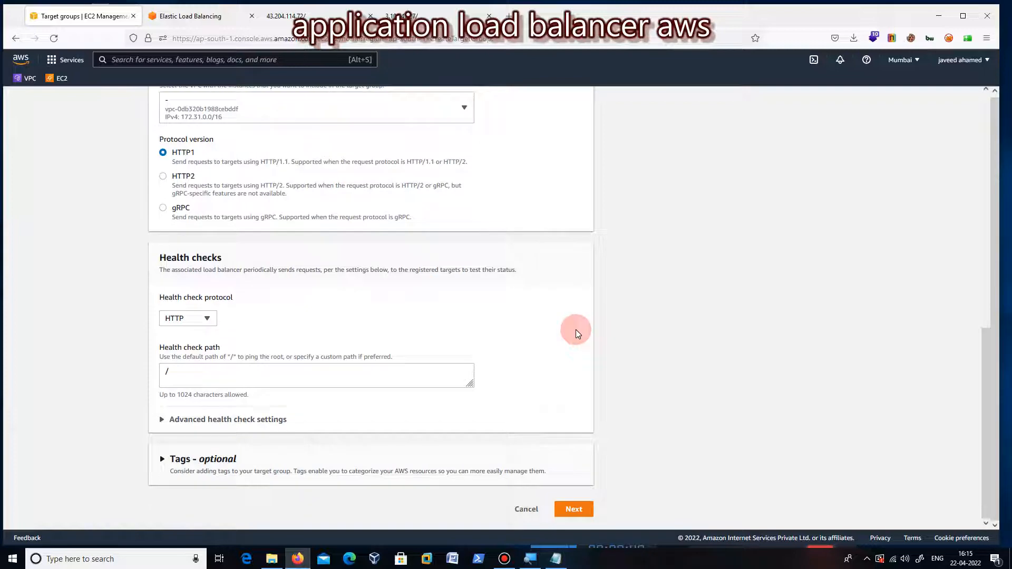
pyautogui.click(161, 426)
pyautogui.scroll(-4, 444, 353)
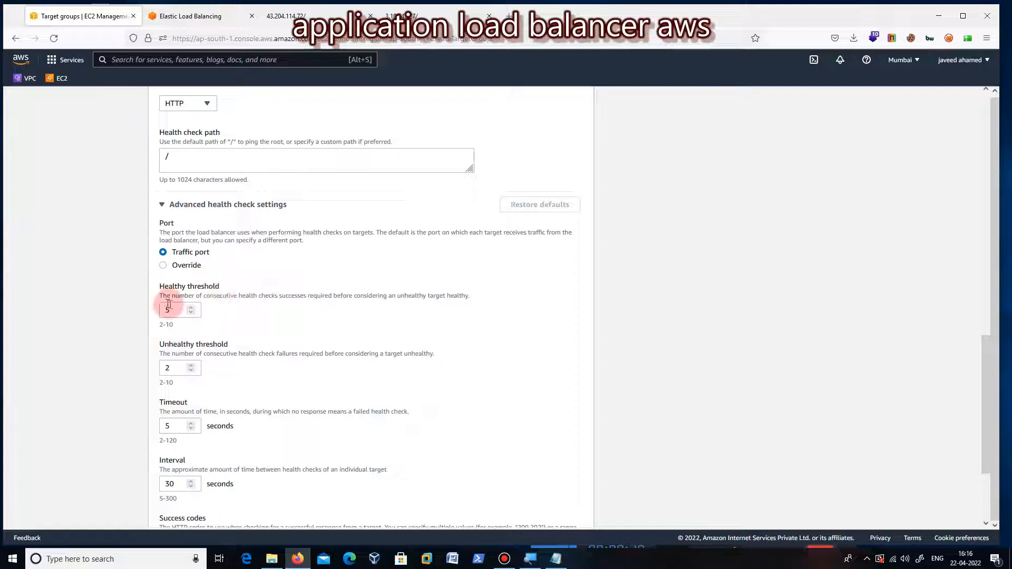
pyautogui.moveTo(171, 309); pyautogui.dragTo(155, 311)
pyautogui.click(235, 316)
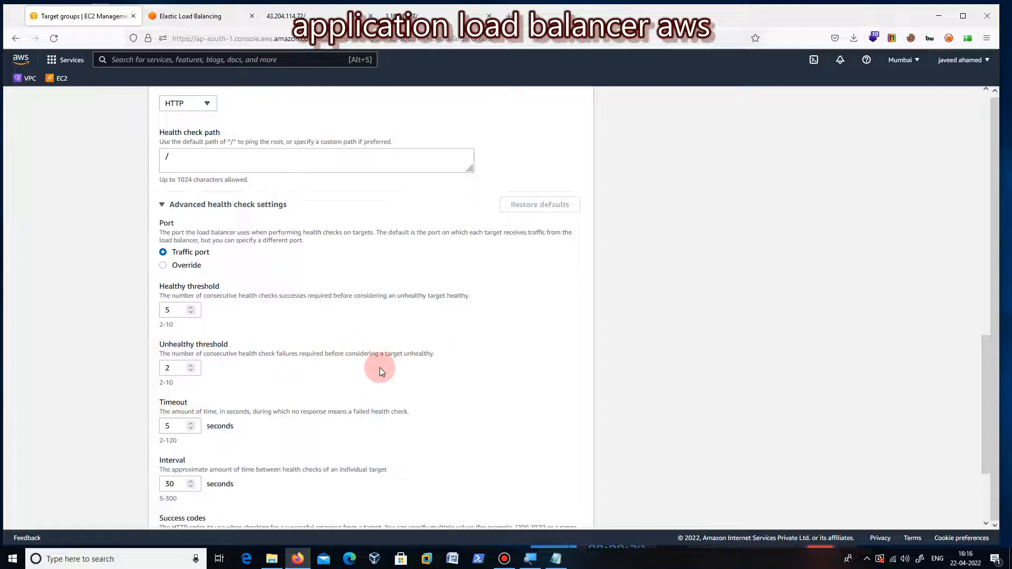
pyautogui.click(175, 369)
pyautogui.click(258, 384)
pyautogui.scroll(-2, 354, 384)
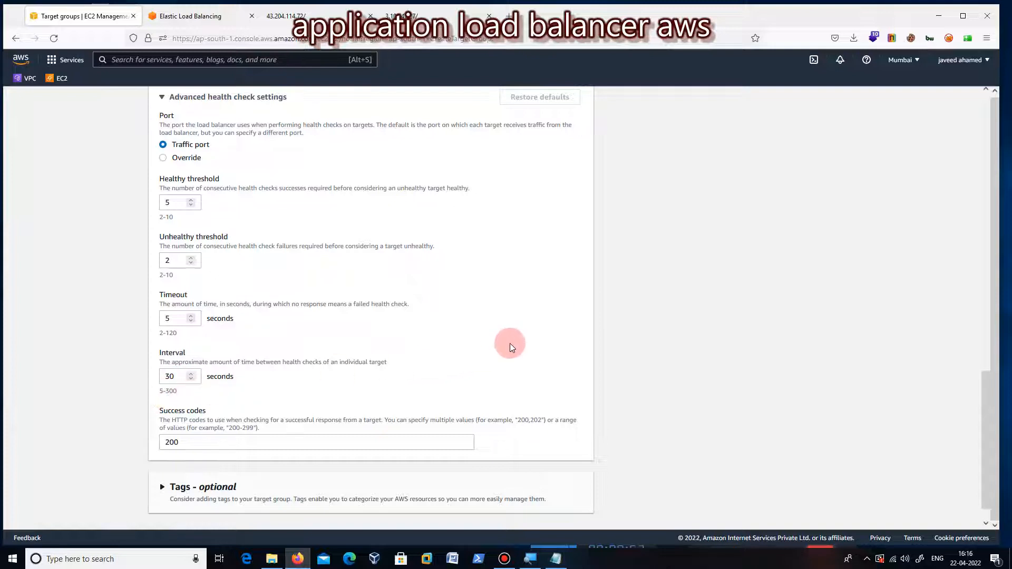
pyautogui.scroll(-2, 509, 343)
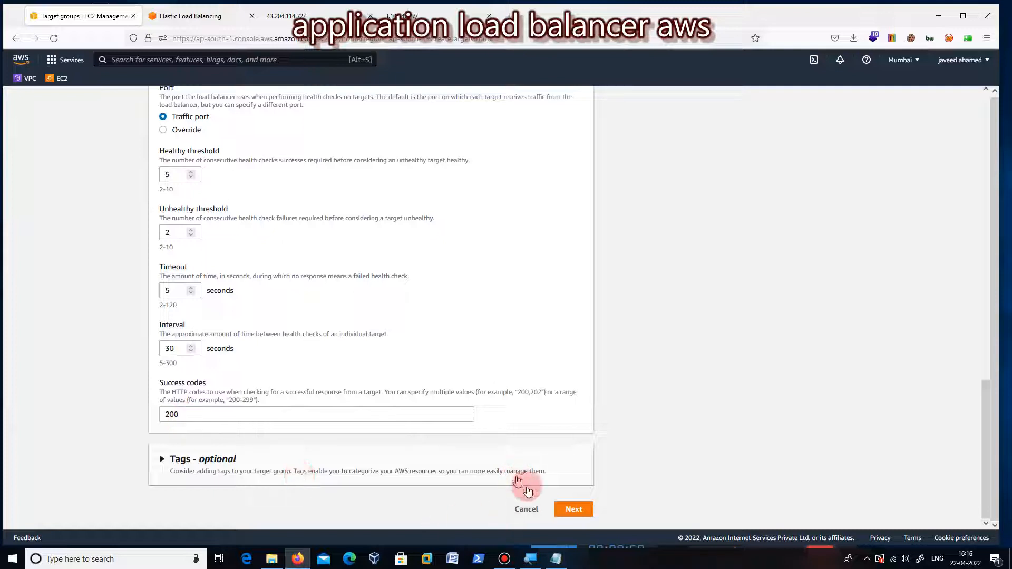
# Step: Continue to target registration, include websrv1 and websrv2 as pending targets on port 80, and create the target group
pyautogui.click(574, 509)
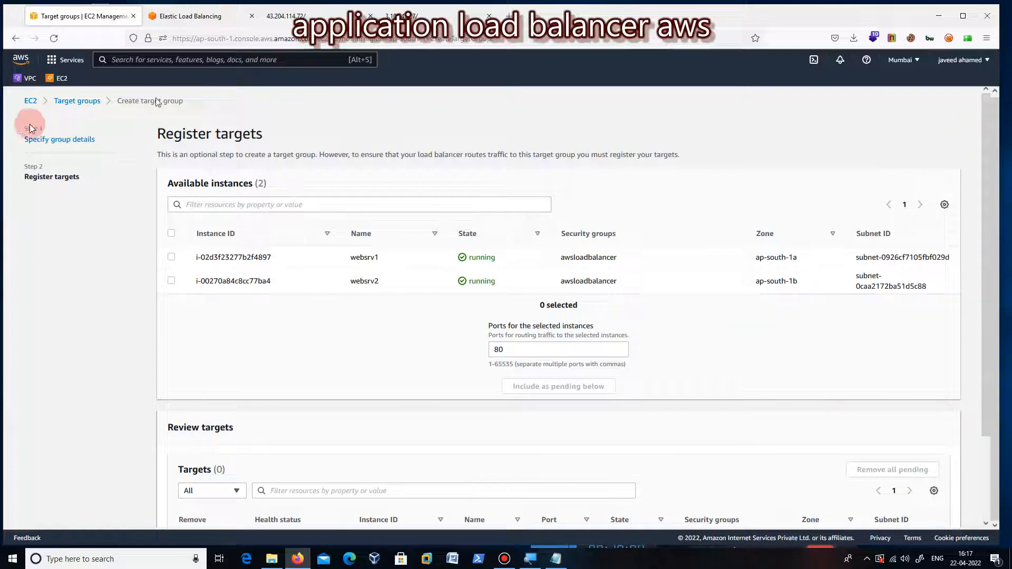
pyautogui.click(171, 258)
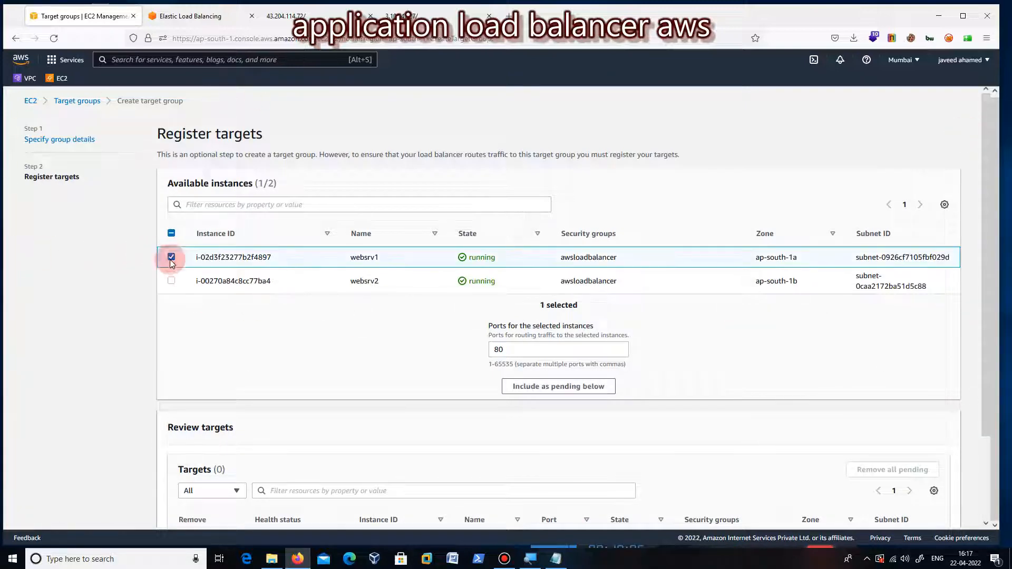
pyautogui.click(171, 281)
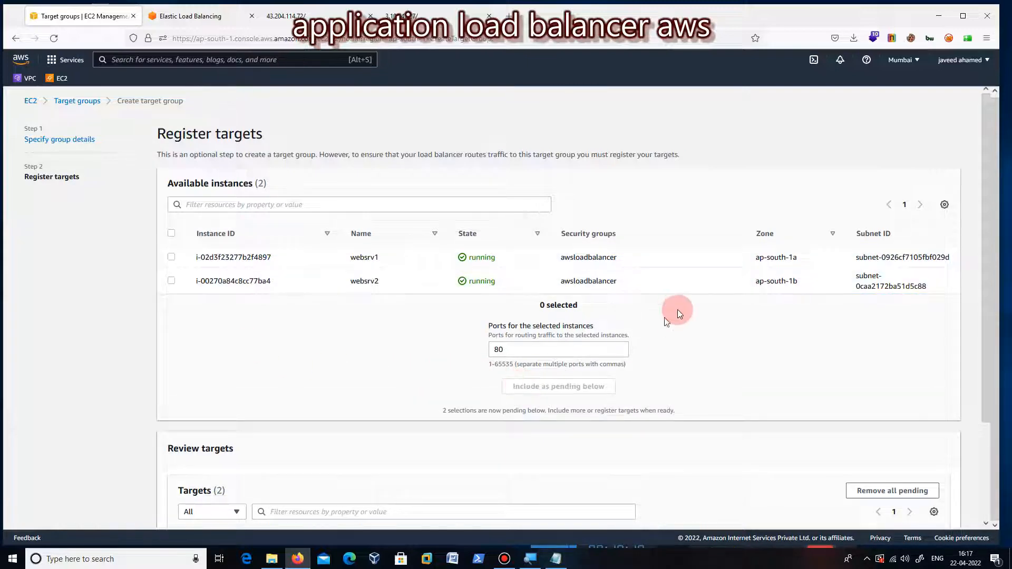
pyautogui.scroll(-3, 678, 309)
pyautogui.click(944, 509)
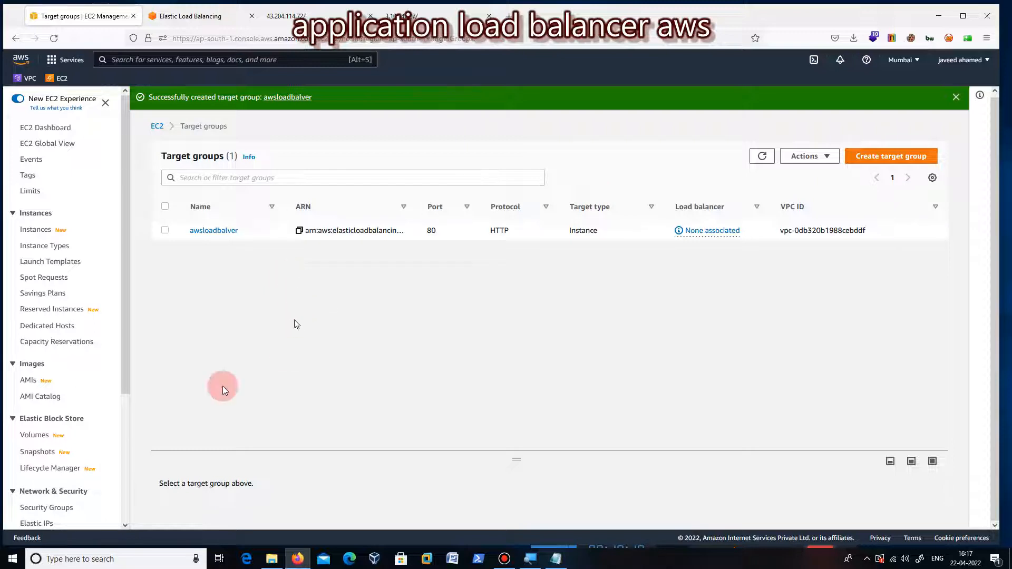
# Step: Open the EC2 load balancers list and start creating a load balancer, proceeding to the choice of load balancer type
pyautogui.moveTo(122, 365); pyautogui.dragTo(128, 482)
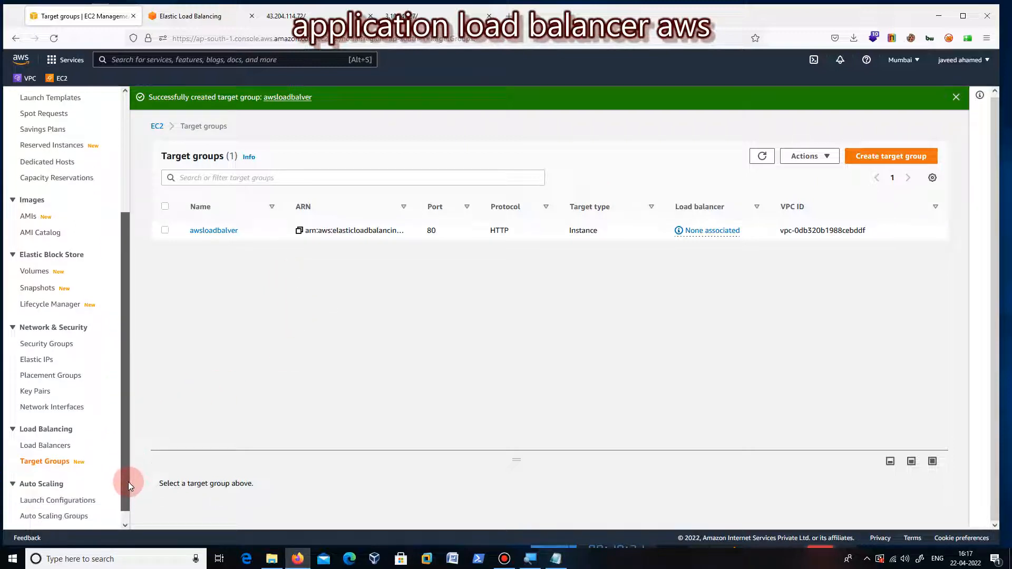
pyautogui.click(44, 446)
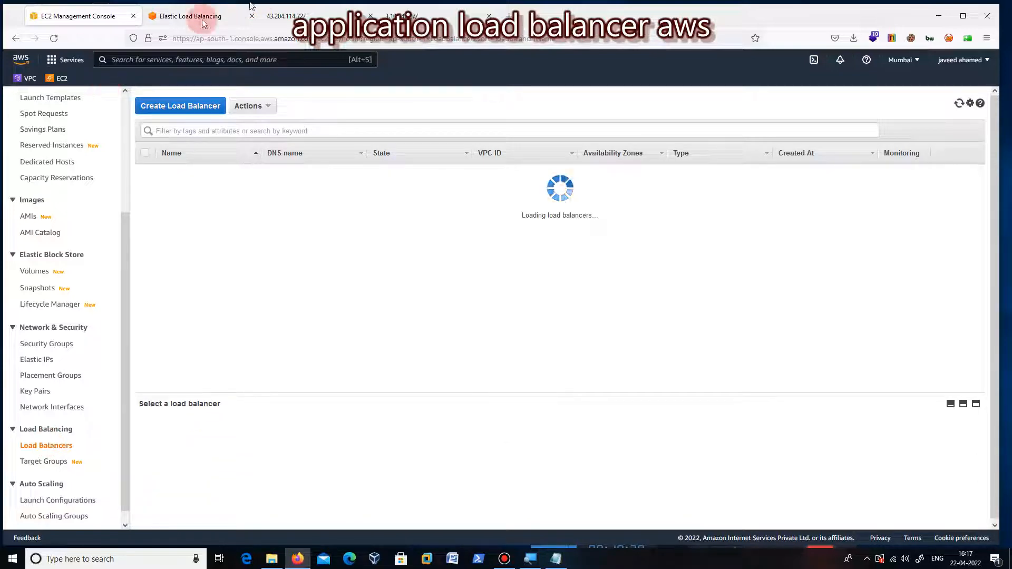
pyautogui.click(164, 110)
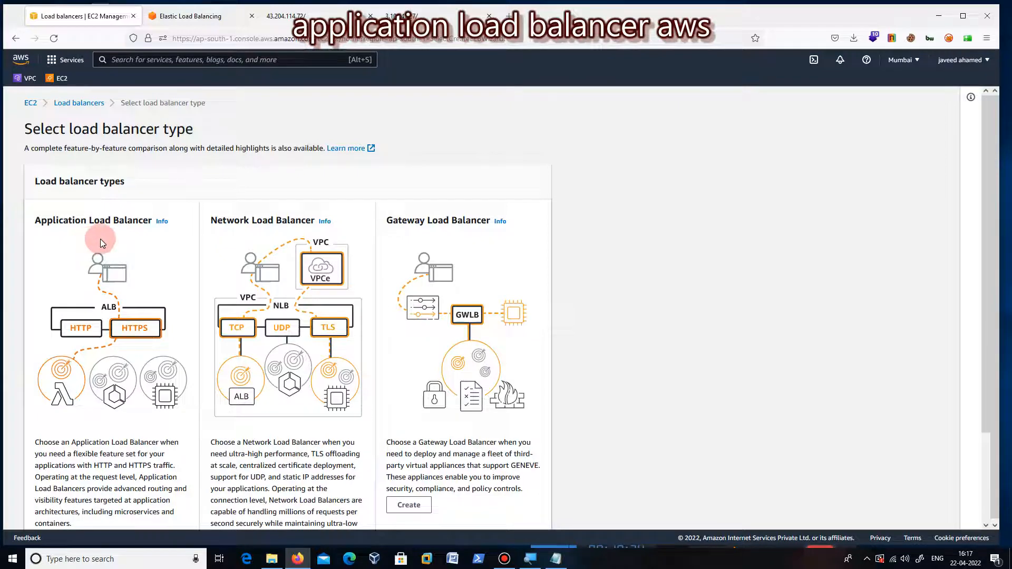
pyautogui.scroll(-2, 100, 239)
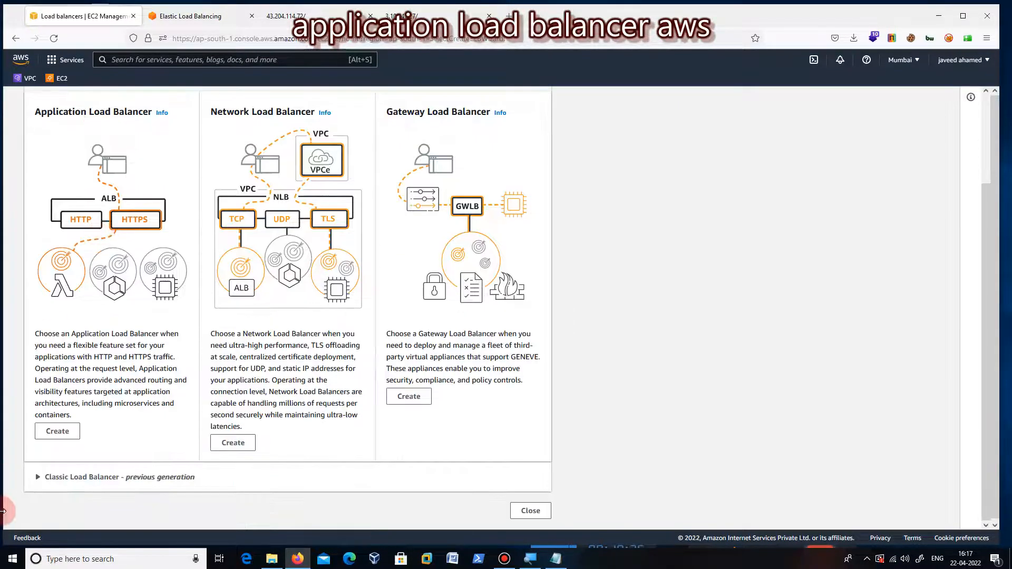